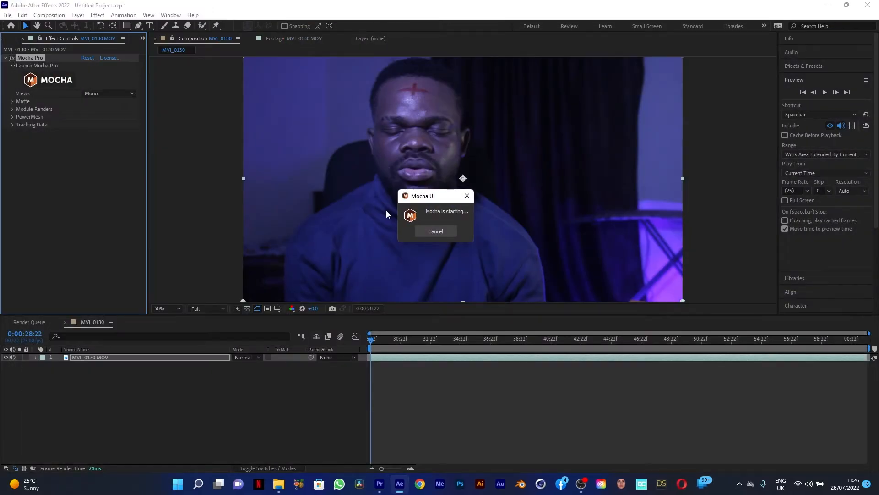
Create a null object in the MVI_0130 composition
right_click(183, 381)
left_click(165, 388)
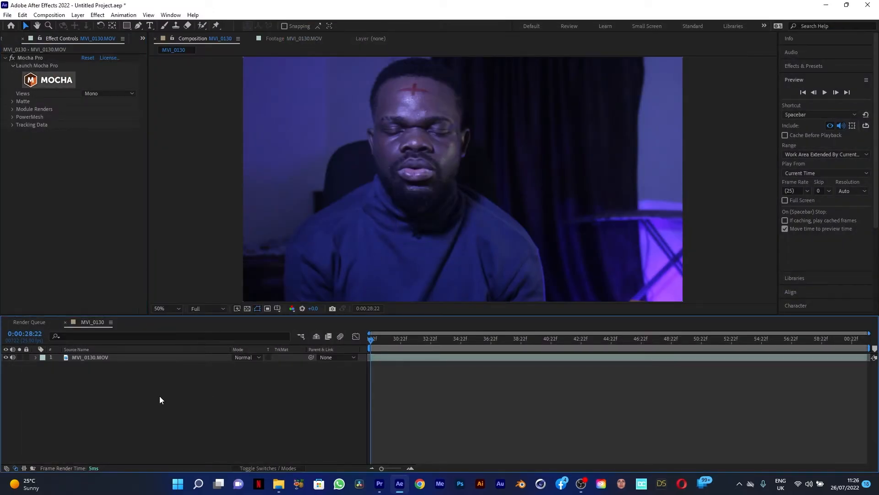
right_click(166, 393)
mouse_move(200, 296)
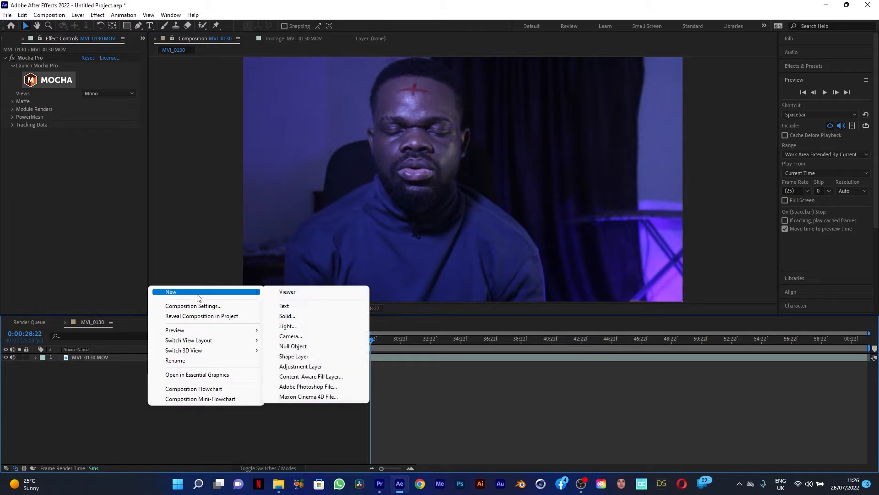
left_click(282, 346)
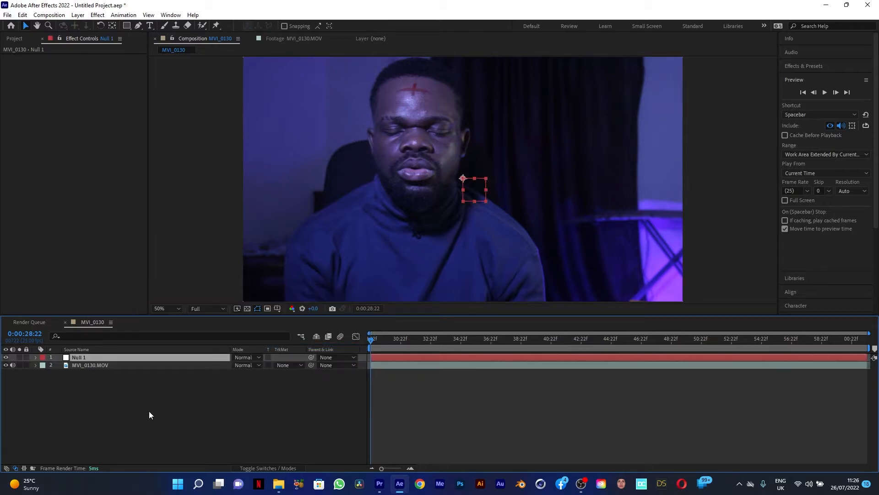
Rename the null object layer as "track data"
key("Return")
type("te")
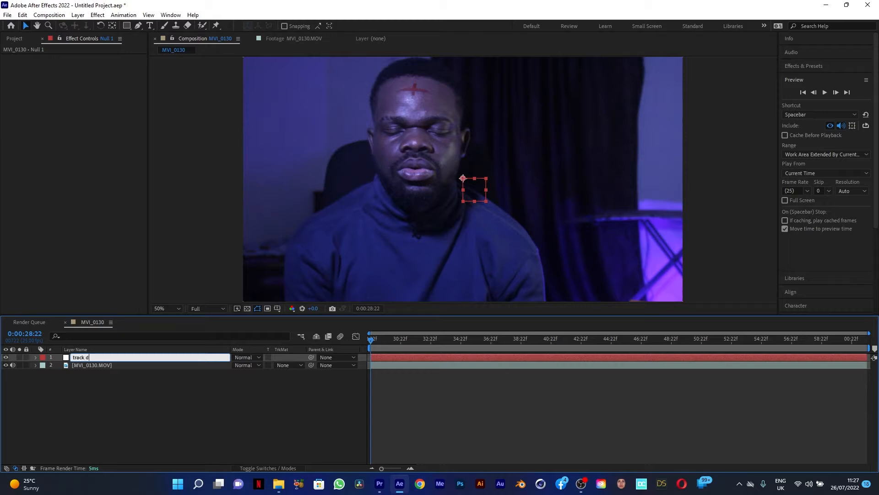
type("ack data")
key("Return")
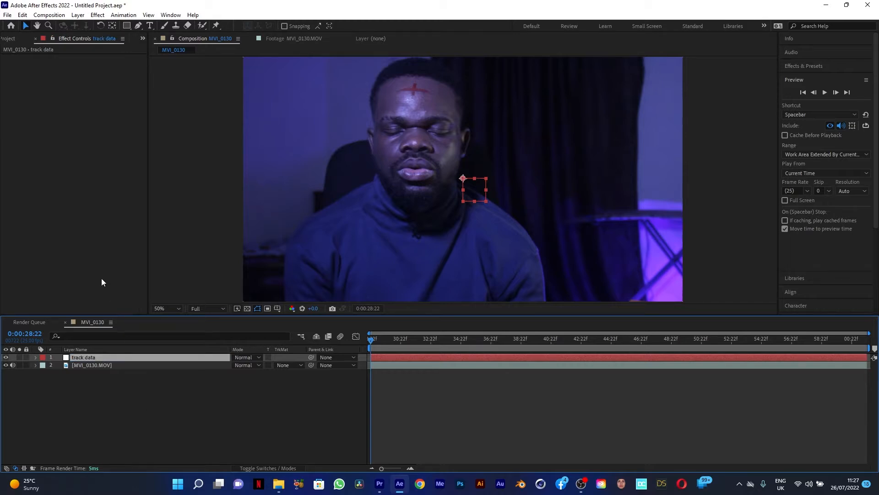
Paste the copied tracking data onto the null at the clip's start and scrub the timeline to check that it follows the forehead
key("ctrl+v")
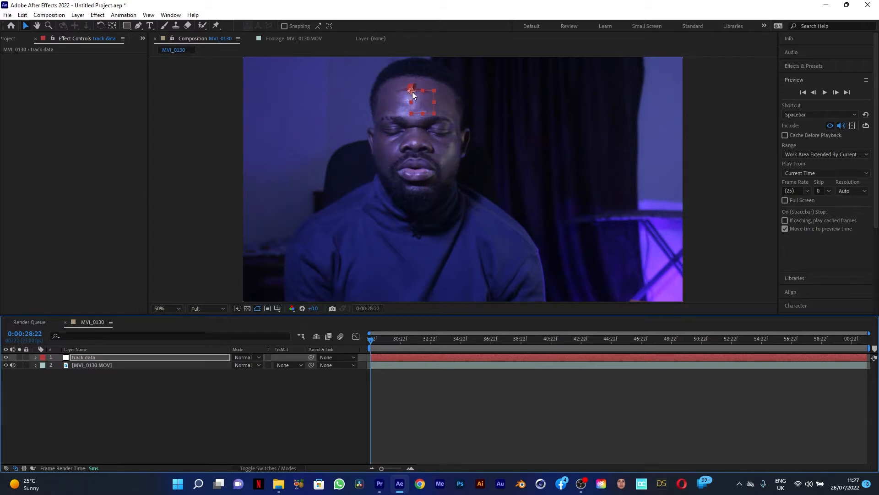
left_click_drag(470, 337, 695, 328)
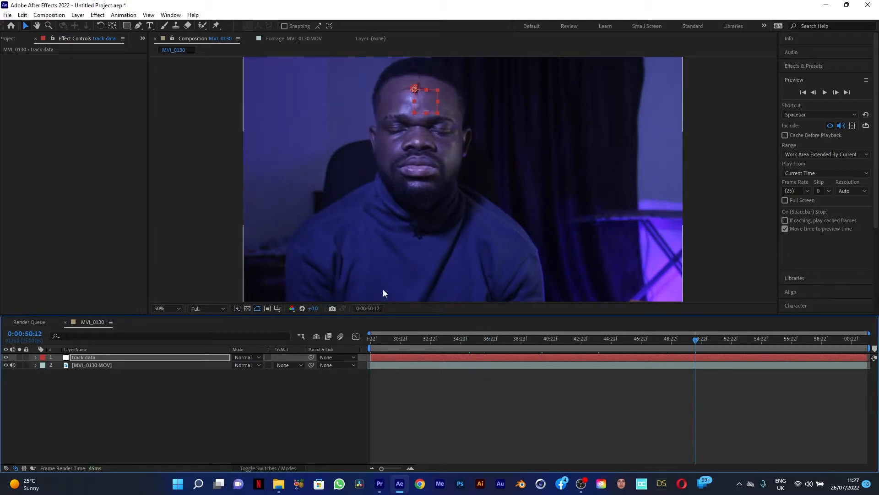
key("Home")
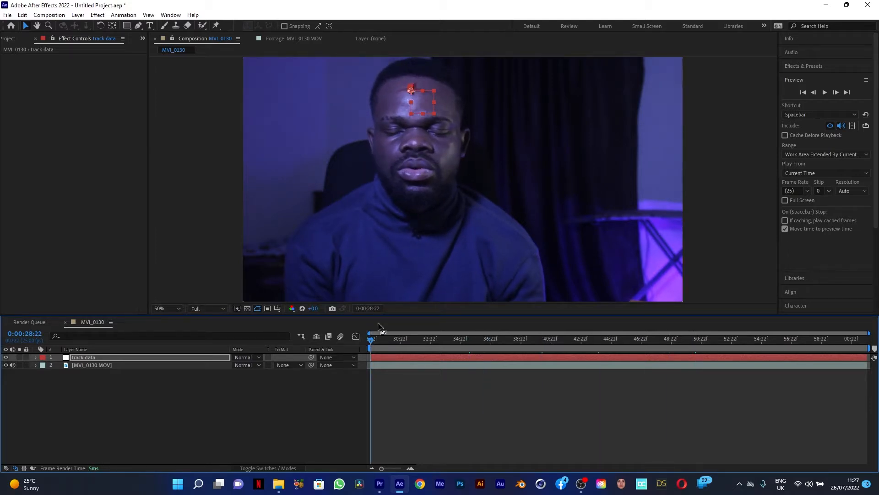
Duplicate the MVI_0130.MOV footage layer and open the upper copy in its own layer view, framed on the forehead
left_click(183, 364)
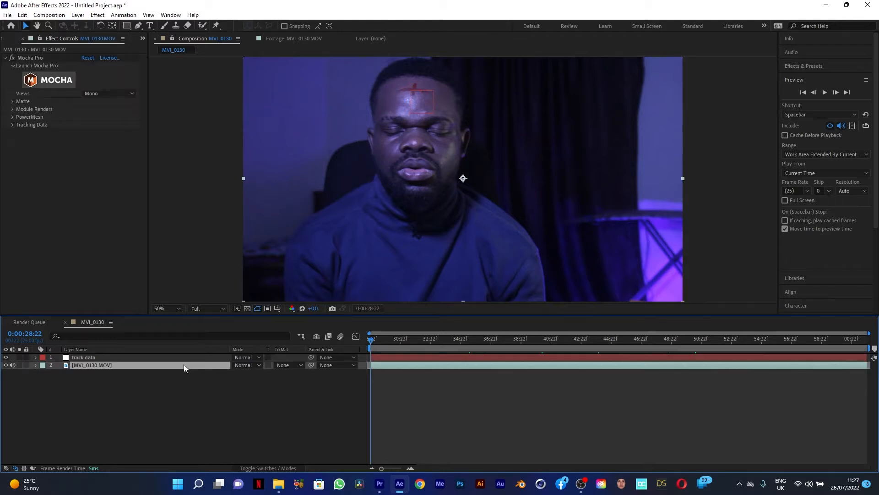
key("ctrl+d")
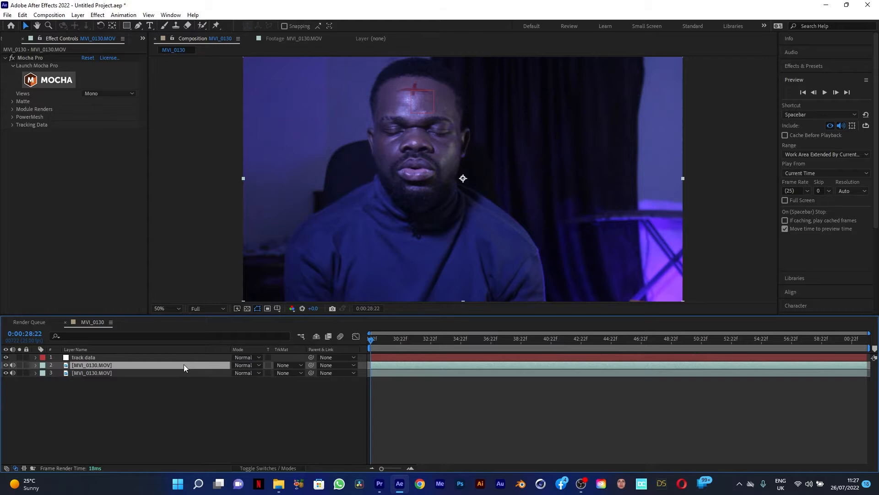
double_click(183, 364)
key("period")
key("period")
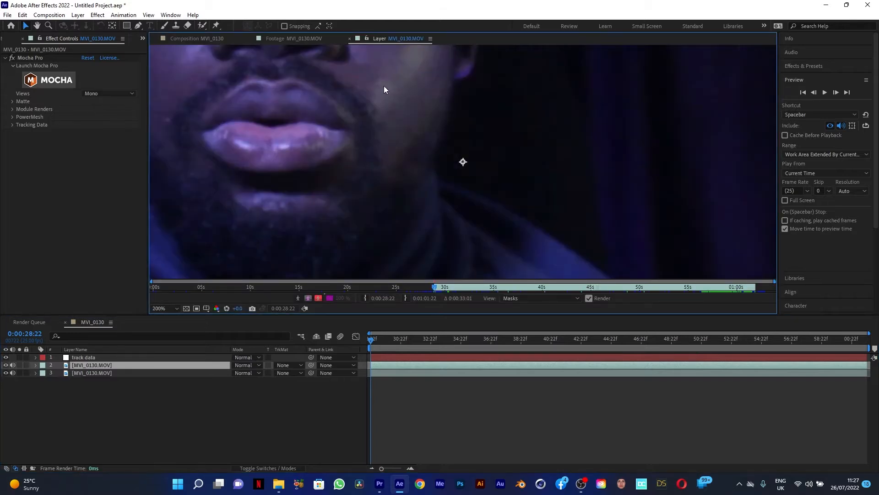
scroll(398, 119, "up", 8)
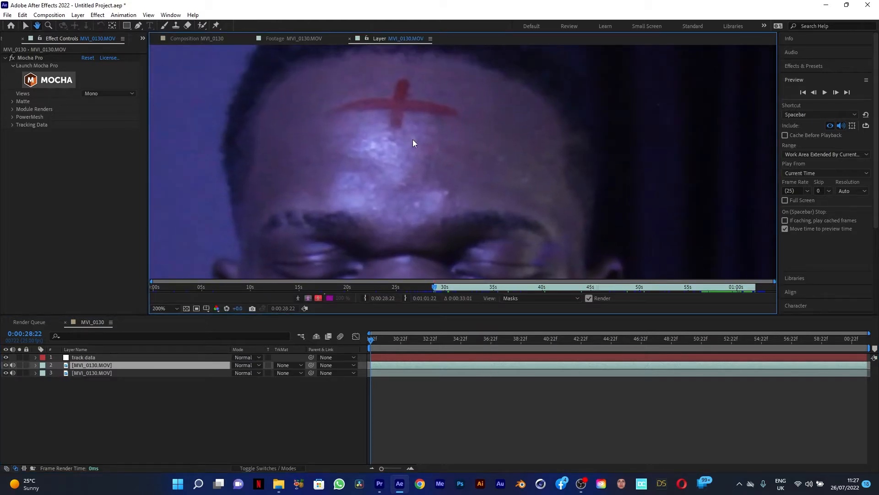
Paint out the red cross on the forehead with the Clone Stamp tool, sampling nearby clean skin
left_click(176, 25)
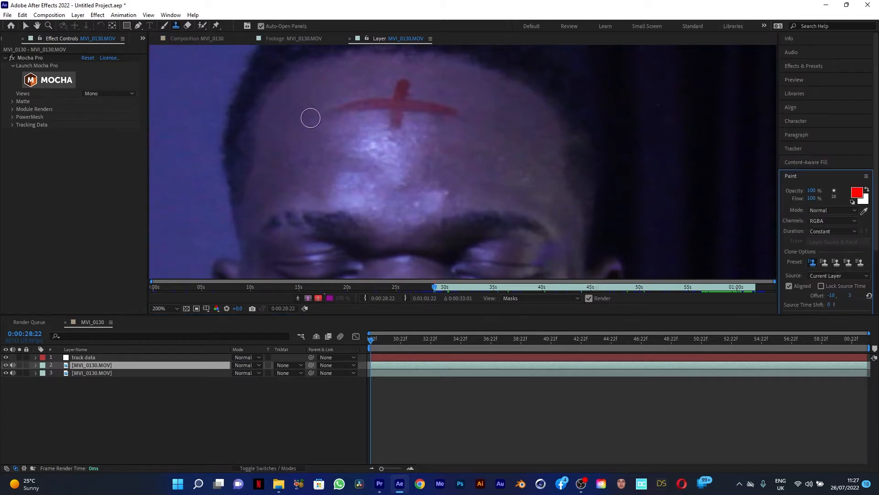
left_click(311, 117, "alt")
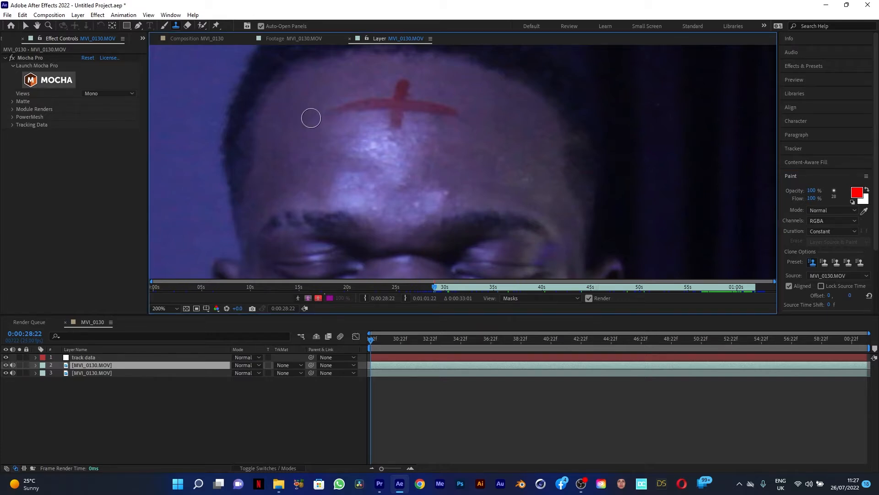
mouse_move(330, 112)
left_mouse_down()
mouse_move(378, 103)
mouse_move(361, 90)
mouse_move(443, 108)
mouse_move(396, 113)
mouse_move(393, 94)
mouse_move(426, 113)
mouse_move(391, 95)
mouse_move(455, 147)
left_mouse_up()
left_click(416, 94, "alt")
left_click(455, 147, "alt")
left_click(437, 155)
scroll(436, 155, "down", 2)
scroll(442, 139, "up", 2)
scroll(416, 144, "down", 3)
scroll(454, 180, "up", 1)
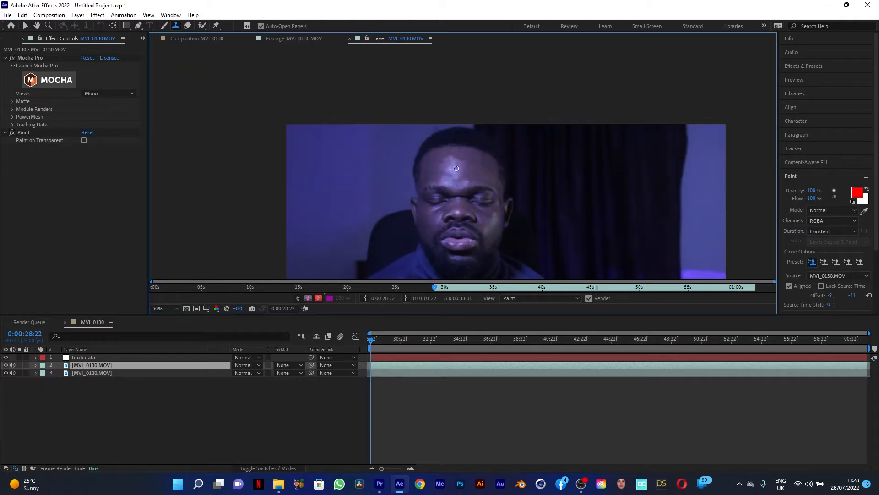
scroll(457, 168, "up", 1)
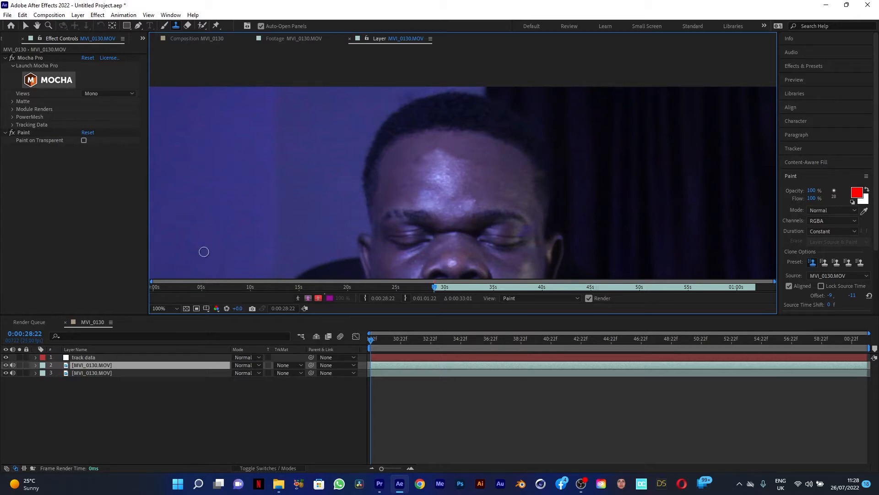
Return to the composition and pre-compose the painted footage copy, moving all attributes into the new composition
left_click(201, 40)
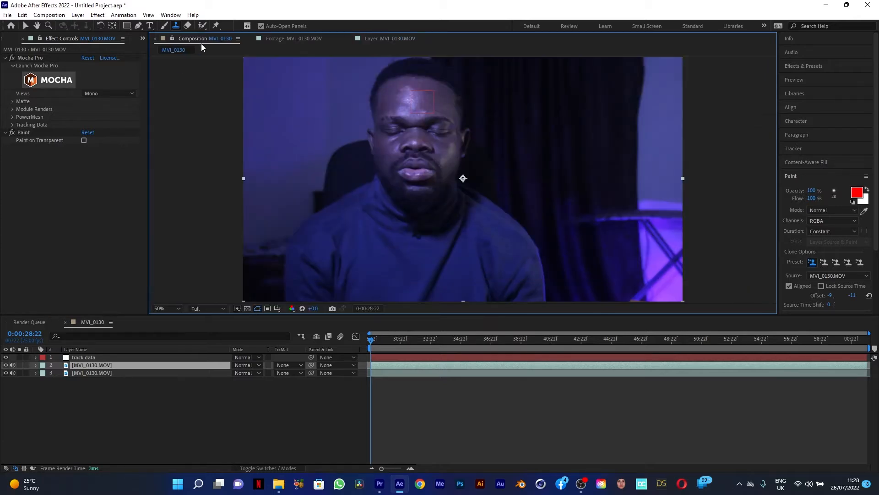
double_click(185, 365)
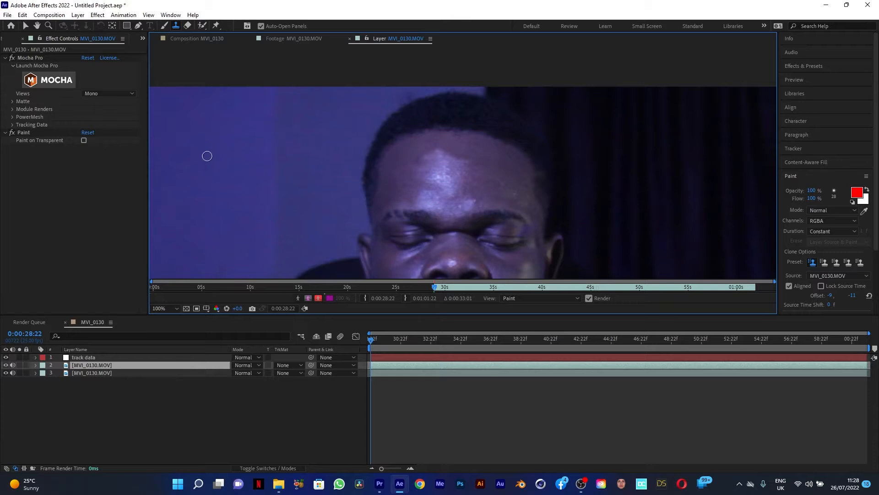
left_click(201, 39)
right_click(146, 364)
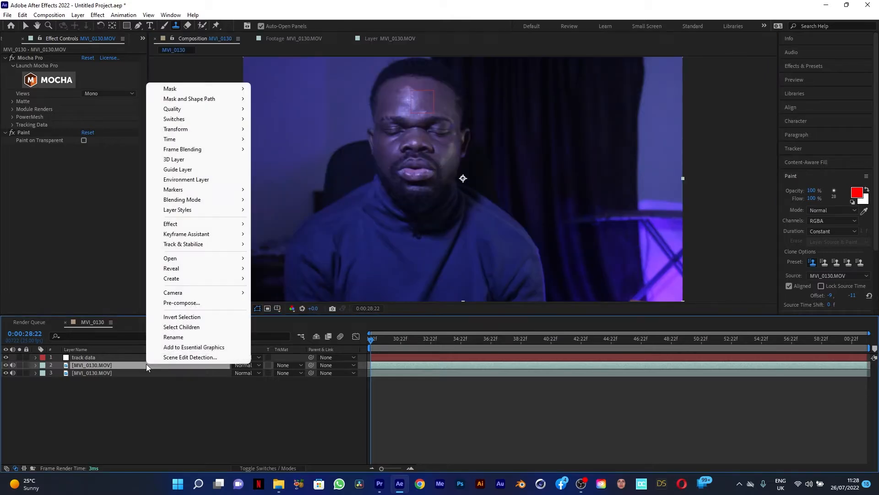
left_click(178, 303)
left_click(332, 231)
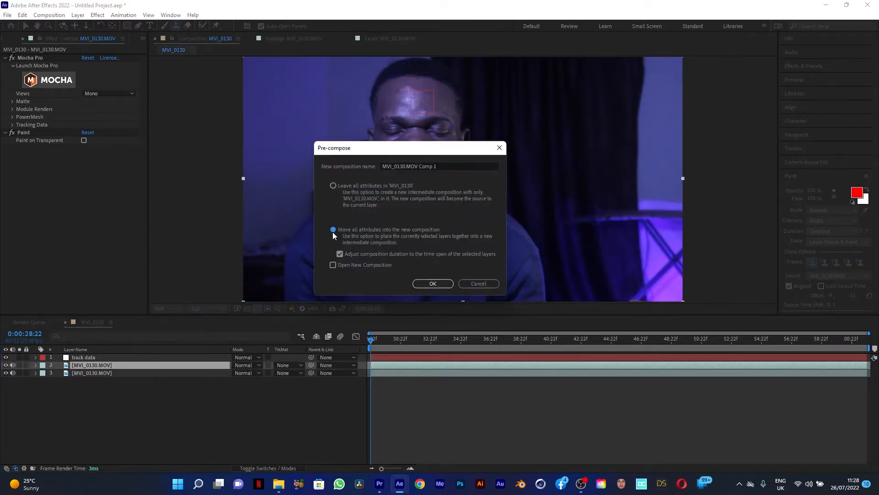
left_click(428, 282)
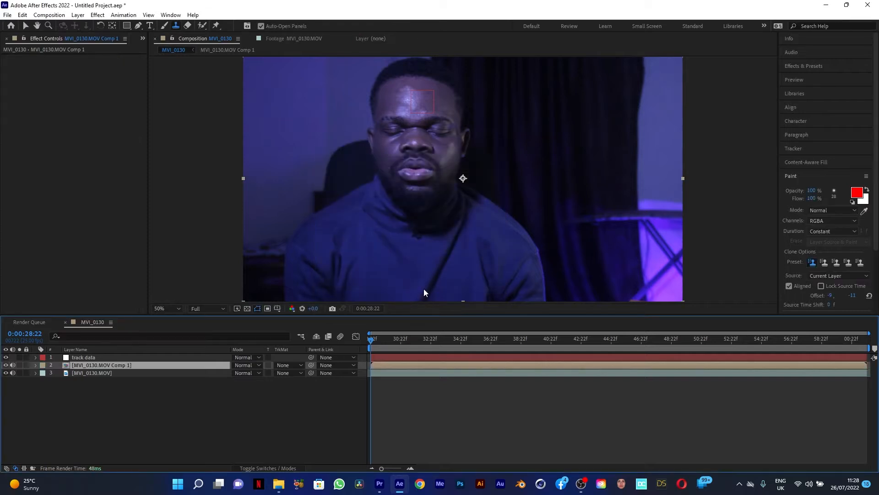
Apply a Freeze Frame to the pre-composed clean-skin layer at 0:00:28:22
right_click(209, 365)
mouse_move(230, 143)
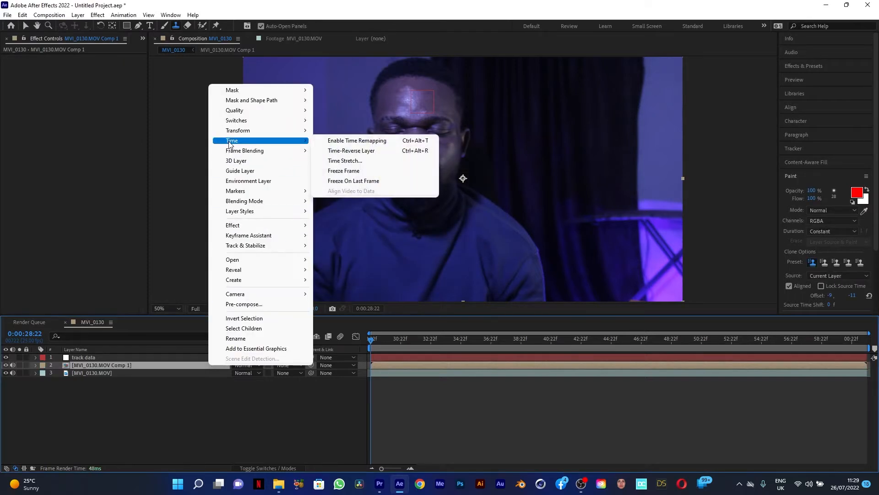
left_click(348, 173)
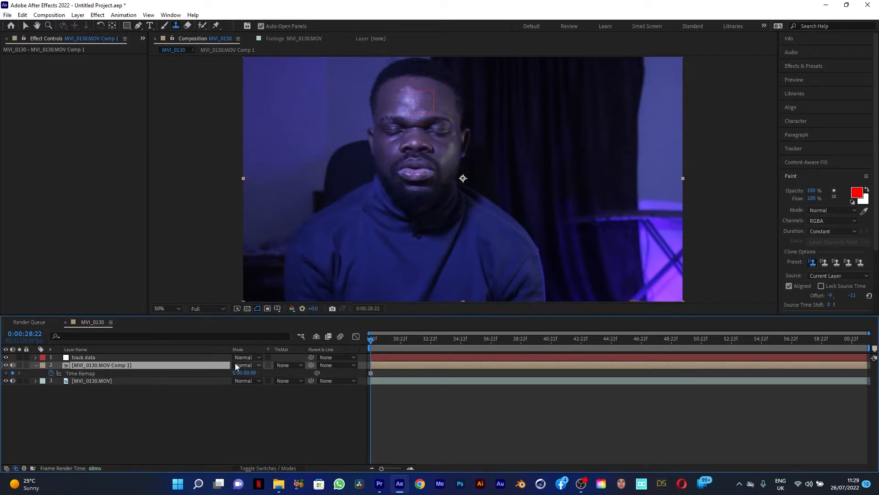
Draw a closed oval mask with the Pen tool around the cleaned forehead area on the frozen layer
key("g")
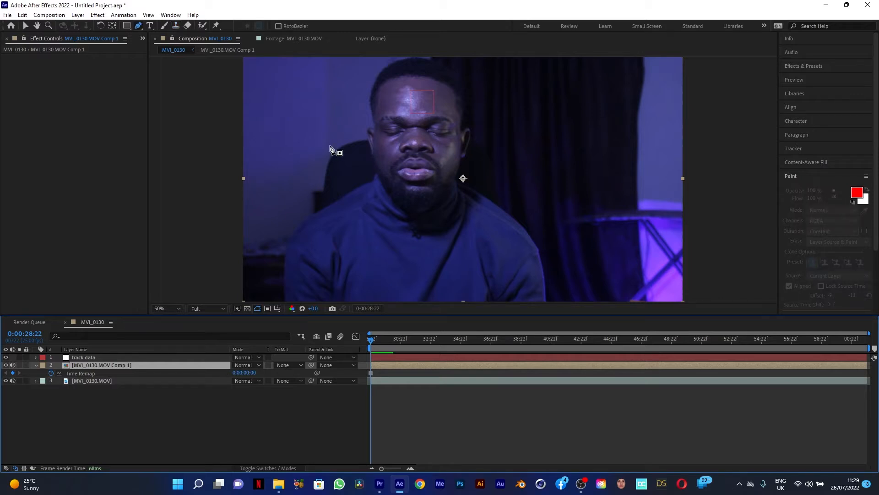
scroll(418, 78, "up", 2)
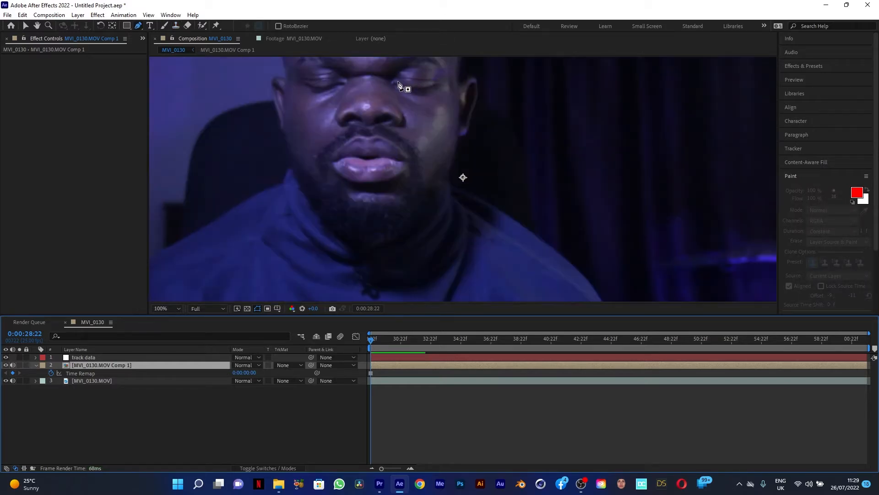
left_click_drag(402, 95, 444, 207)
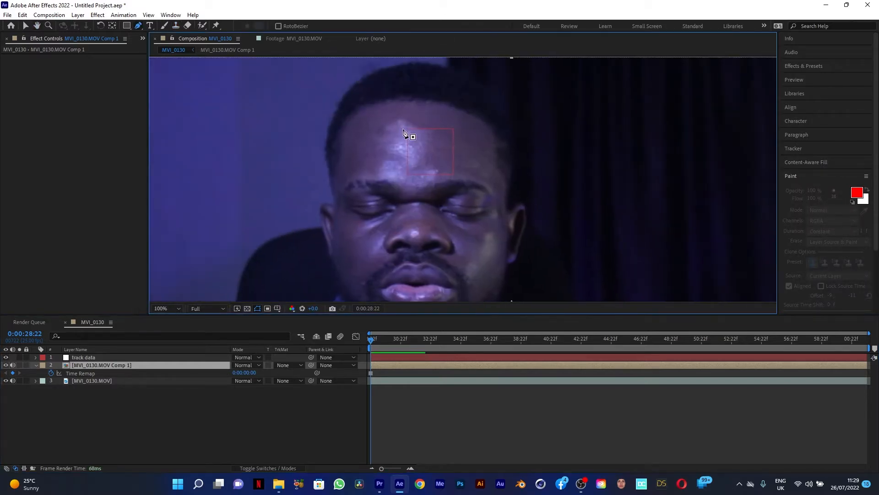
left_click(378, 120)
left_click(395, 113)
left_click(412, 111)
left_click(422, 111)
left_click(431, 117)
left_click(445, 126)
left_click(449, 137)
left_click(378, 120)
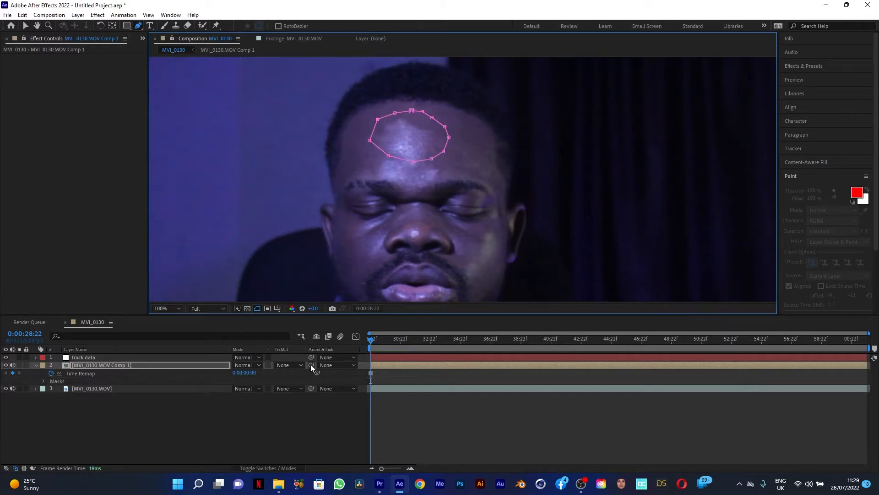
Parent the masked forehead layer to the track data null and scrub the timeline with mask outlines hidden to check the patch
left_click_drag(300, 367, 205, 359)
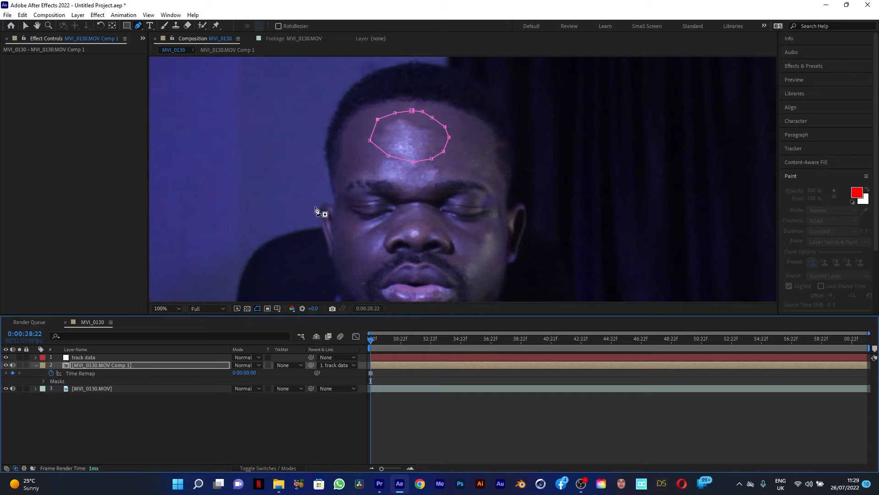
left_click(257, 307)
left_click_drag(371, 343, 471, 341)
scroll(468, 265, "down", 2)
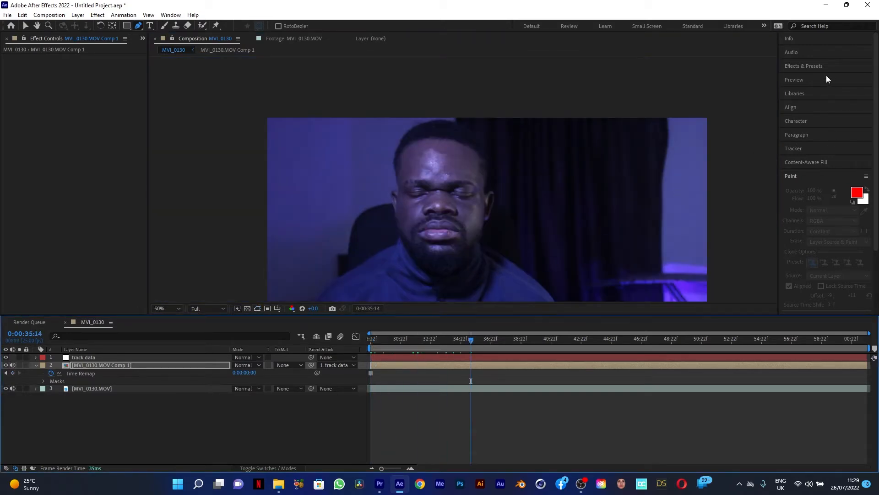
left_click_drag(470, 340, 313, 342)
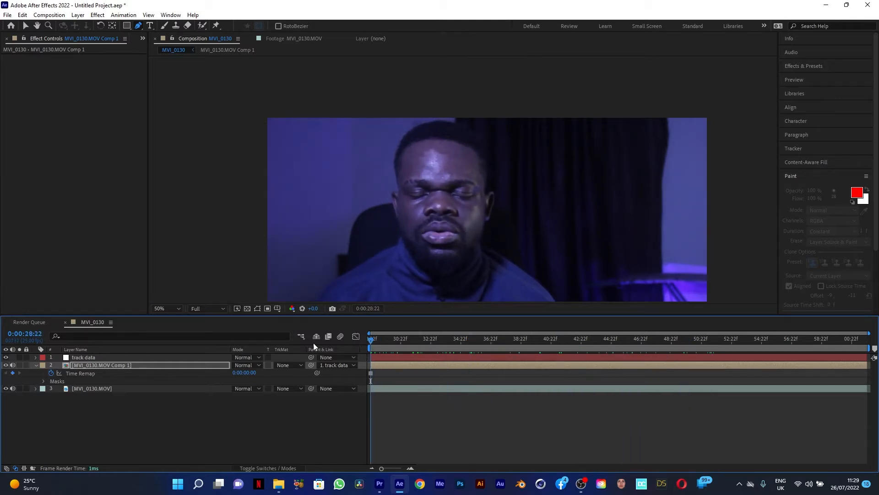
Rename the masked forehead patch layer as "skin"
left_click(170, 364)
key("Return")
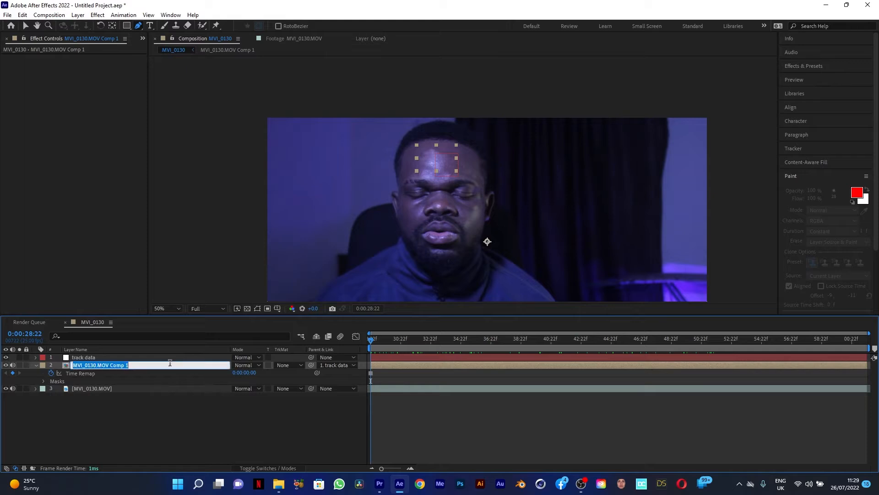
type("skin")
left_click(170, 365)
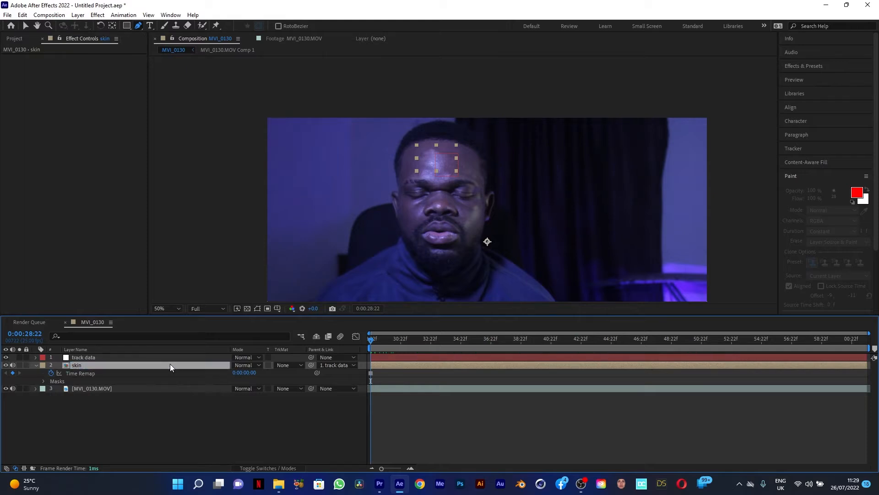
Duplicate the MVI_0130.MOV footage layer and pre-compose the copy as "eye" with all attributes moved into the new composition
left_click(174, 389)
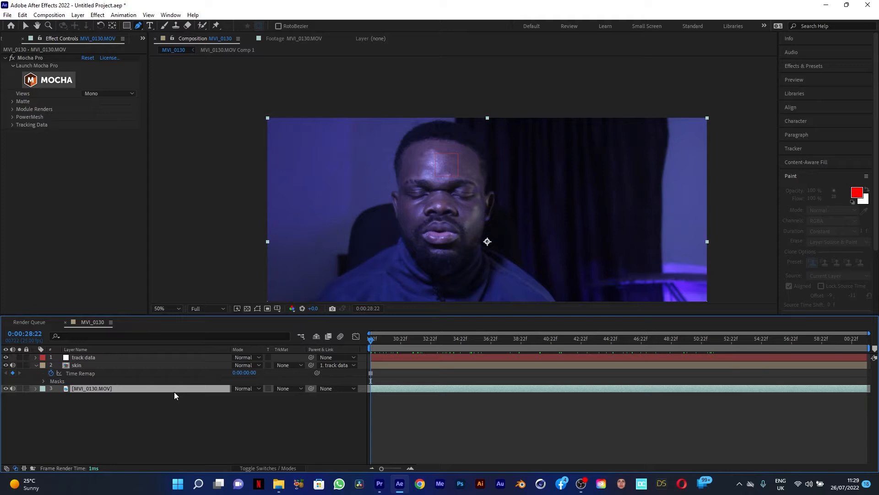
key("ctrl+d")
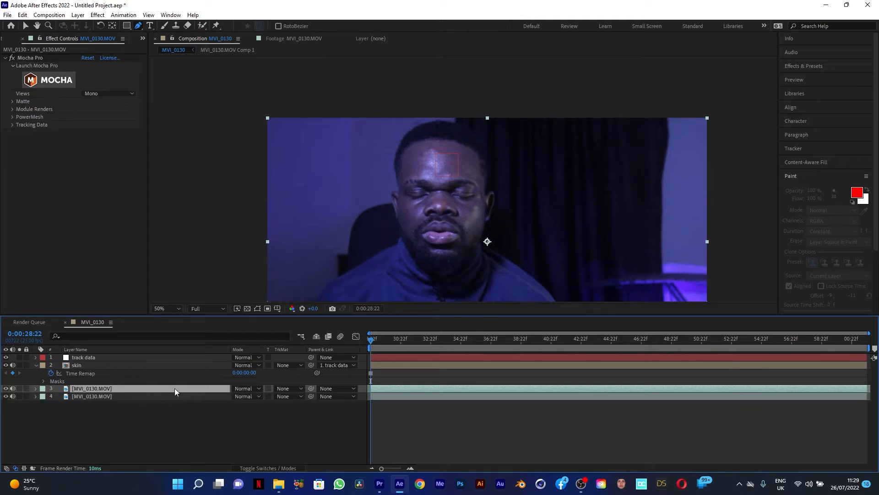
key("ctrl+shift+c")
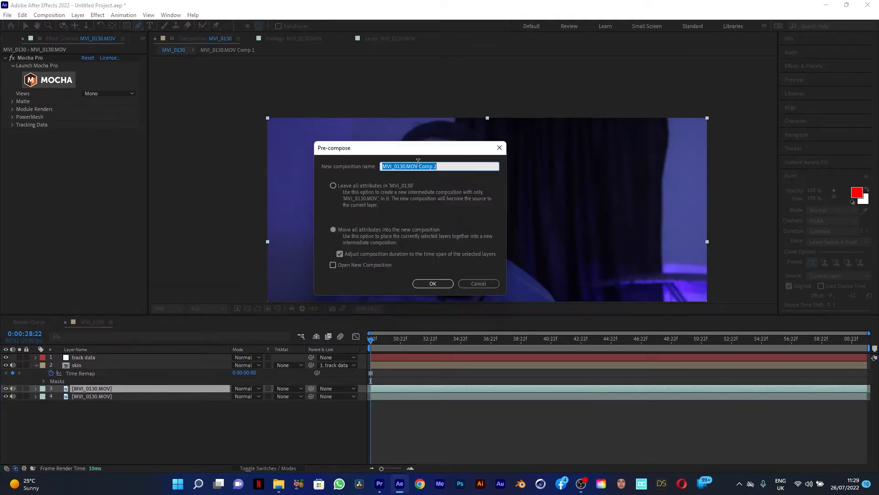
type("eye")
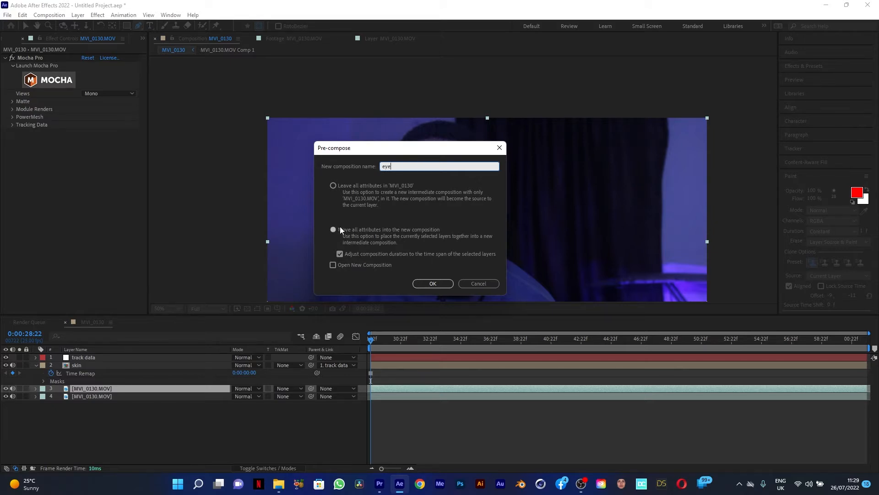
left_click(341, 230)
left_click(443, 282)
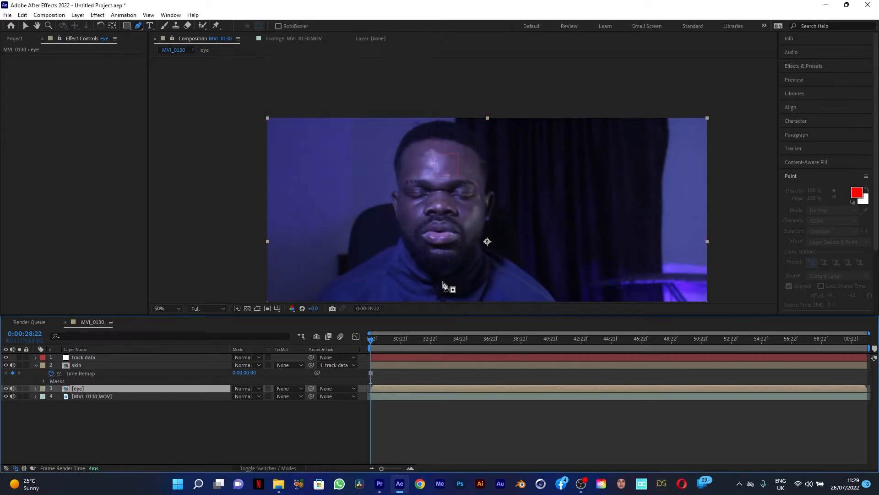
Open the eye composition and duplicate its MVI_0130.MOV layer
double_click(178, 388)
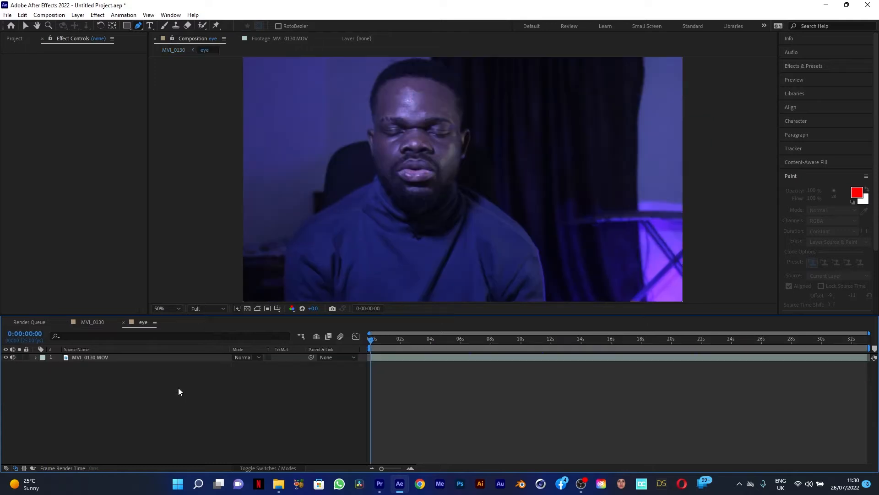
left_click(162, 357)
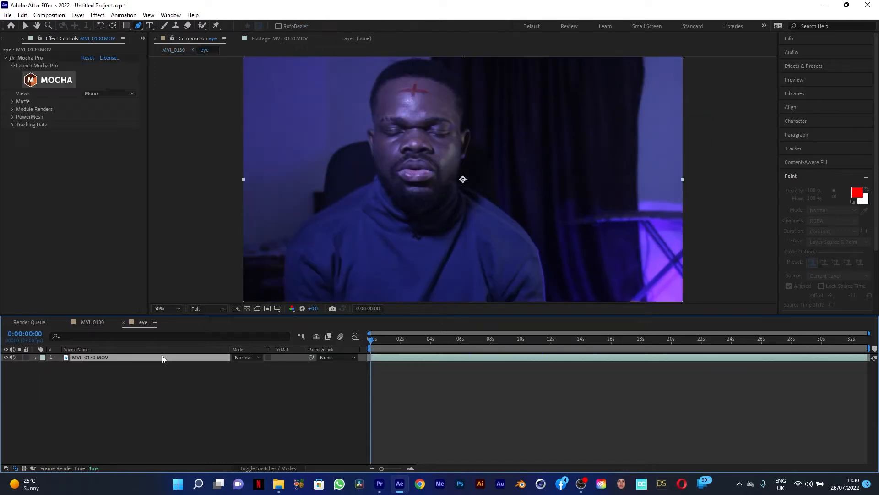
key("ctrl+d")
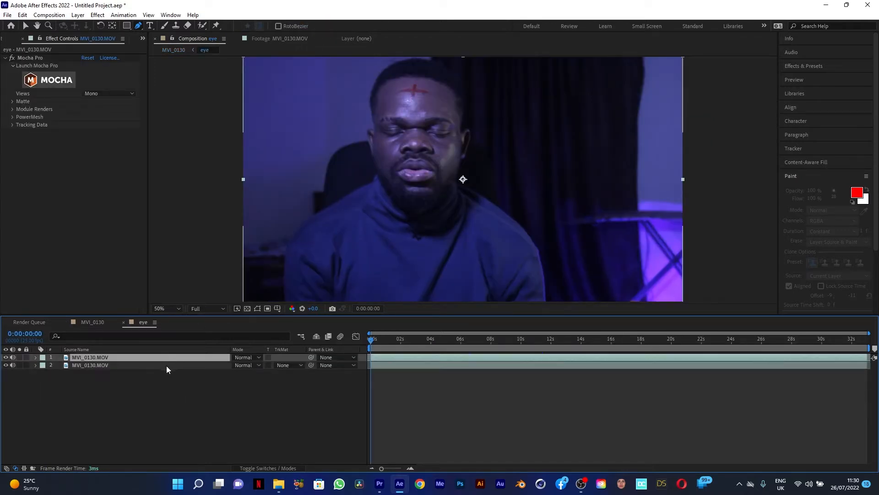
Start a Stabilize Motion tracker on the lower MVI_0130.MOV layer with the time at 0:00:23:23, where the eyes are open
left_click(166, 366)
left_click_drag(708, 341, 731, 342)
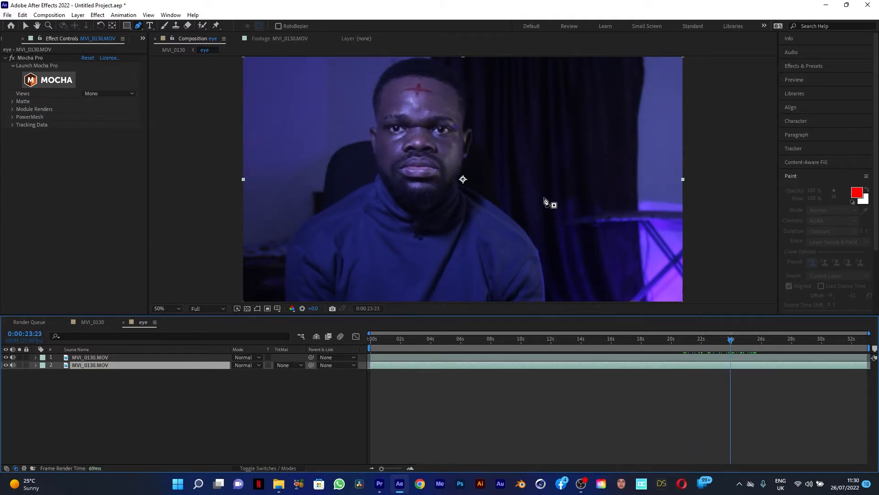
key("period")
right_click(213, 366)
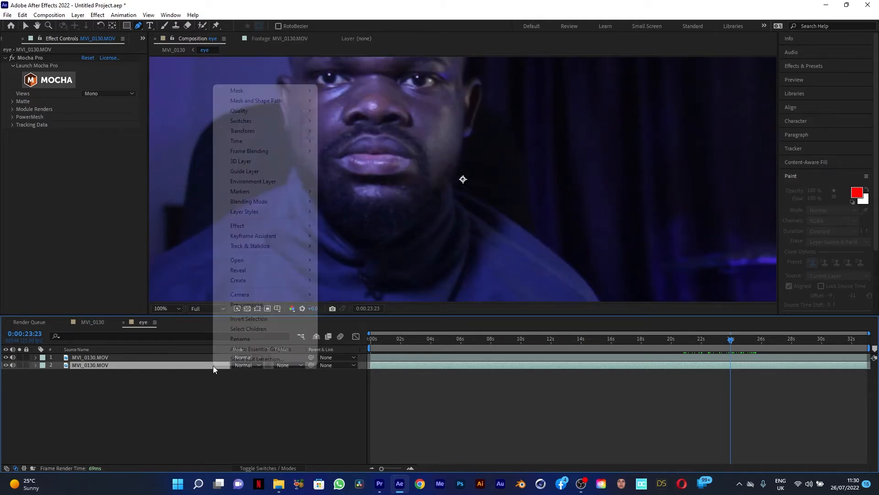
mouse_move(259, 247)
left_click(362, 266)
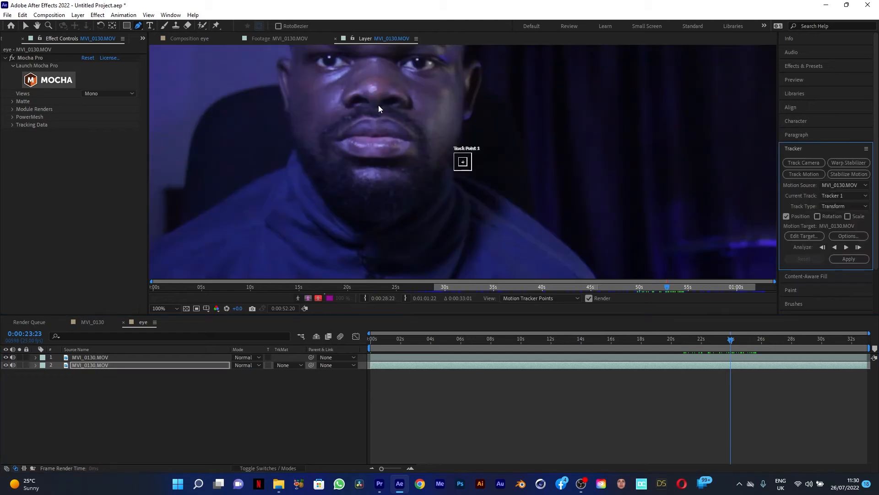
left_click(846, 174)
left_click(844, 175)
Place the track point on the inner corner of the eye nearer the curtain, enlarge its search region and analyze the motion forward
left_click_drag(411, 78, 441, 142)
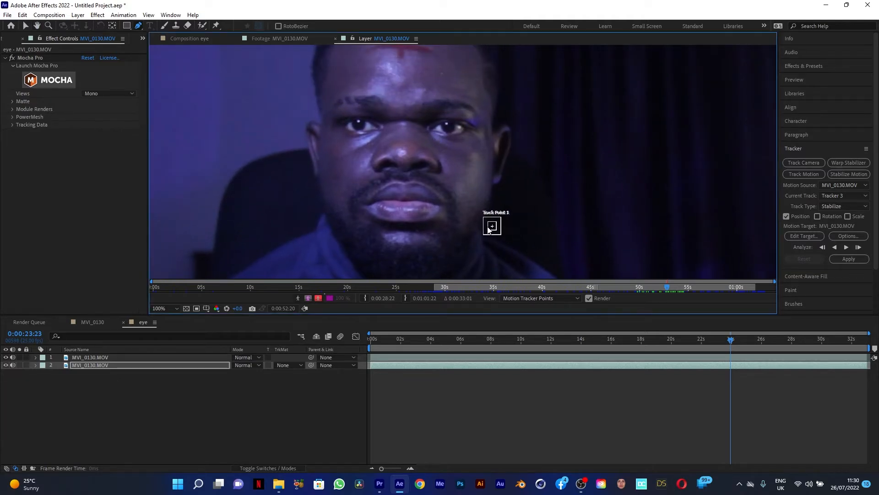
scroll(472, 158, "up", 1)
scroll(473, 165, "down", 1)
scroll(496, 226, "up", 1)
left_click_drag(496, 226, 345, 145)
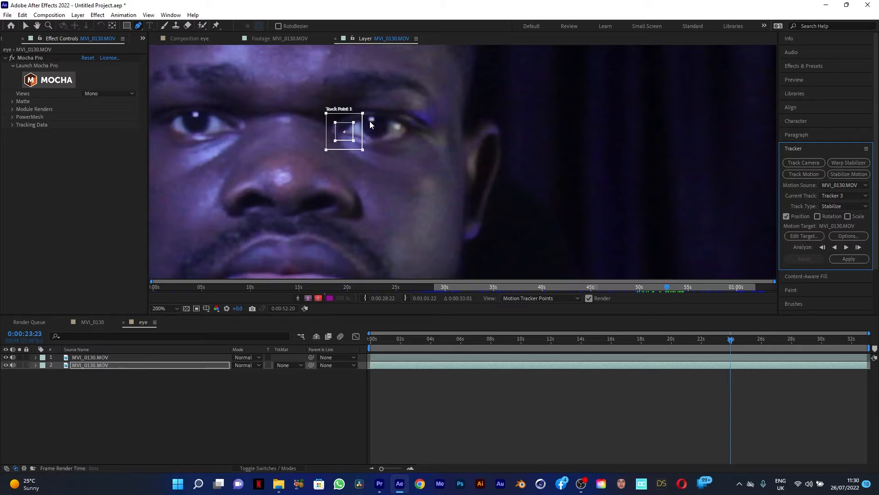
left_click_drag(362, 150, 377, 163)
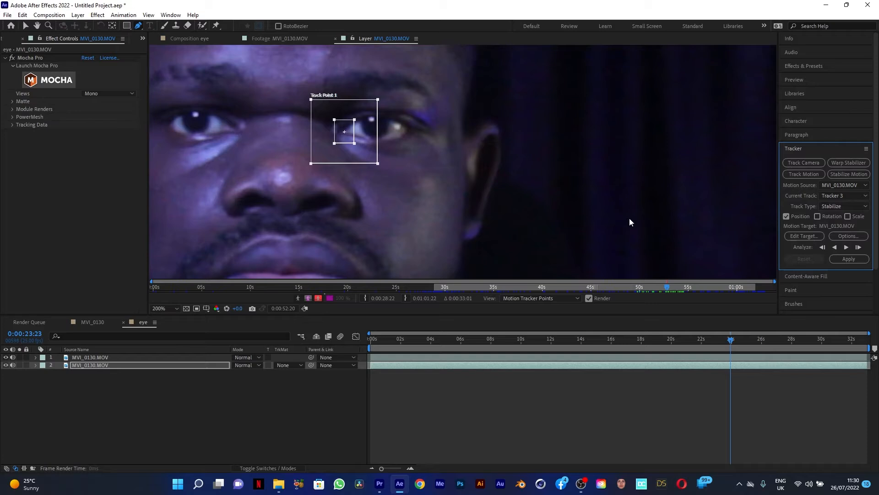
left_click(847, 247)
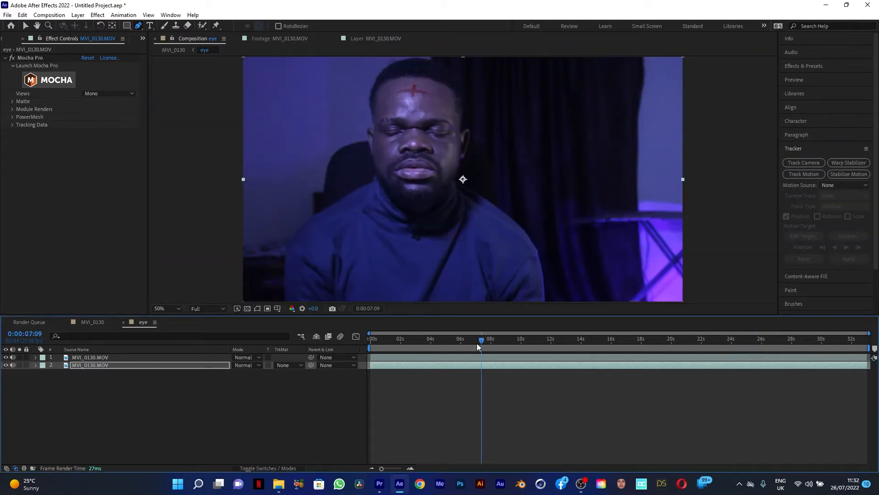
Apply a Freeze Frame to the upper MVI_0130.MOV layer at 0:00:26:13
left_click_drag(477, 342, 517, 352)
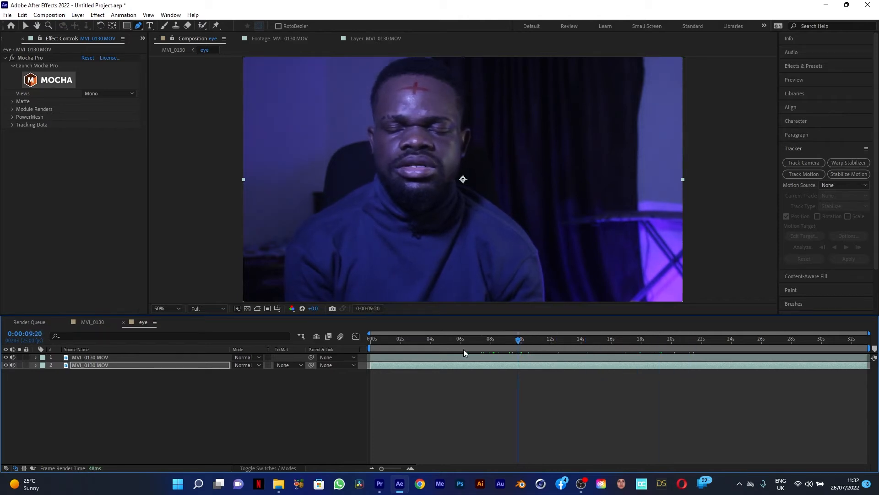
left_click(196, 358)
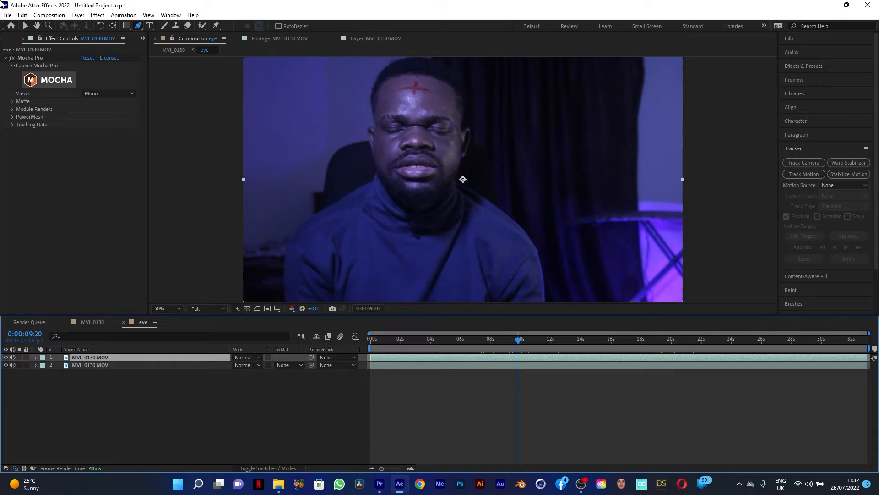
left_click(769, 341)
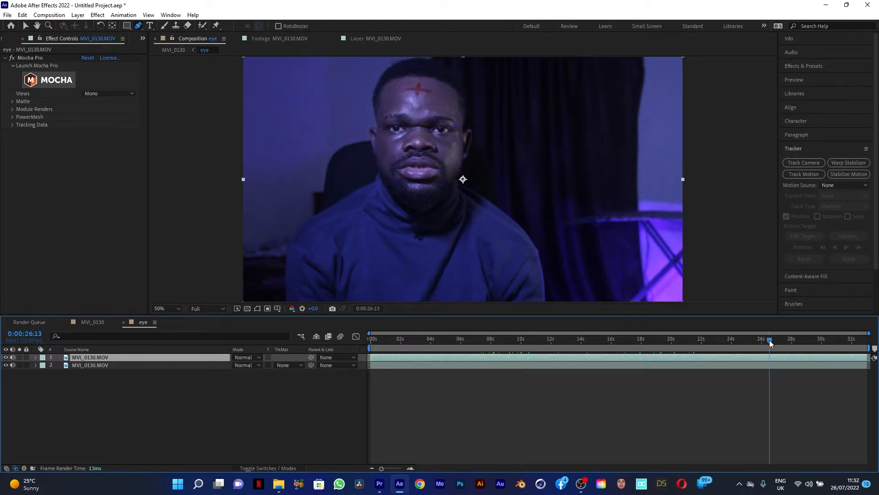
right_click(153, 356)
mouse_move(199, 134)
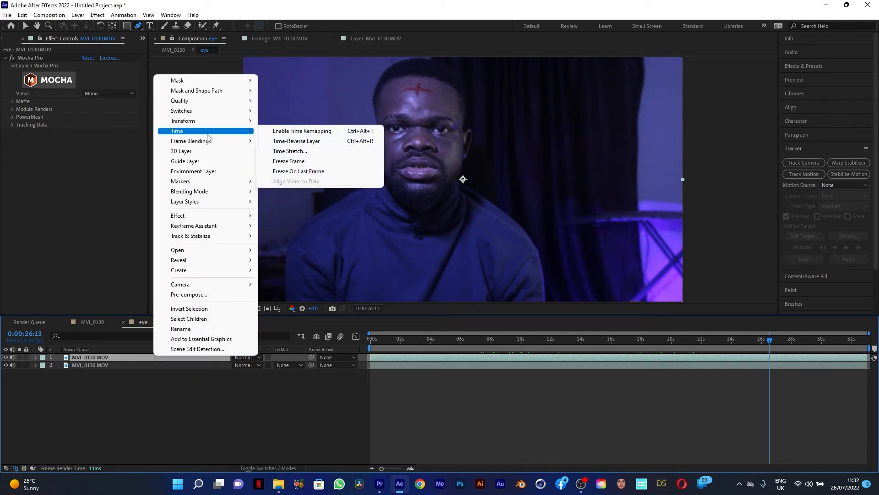
left_click(293, 164)
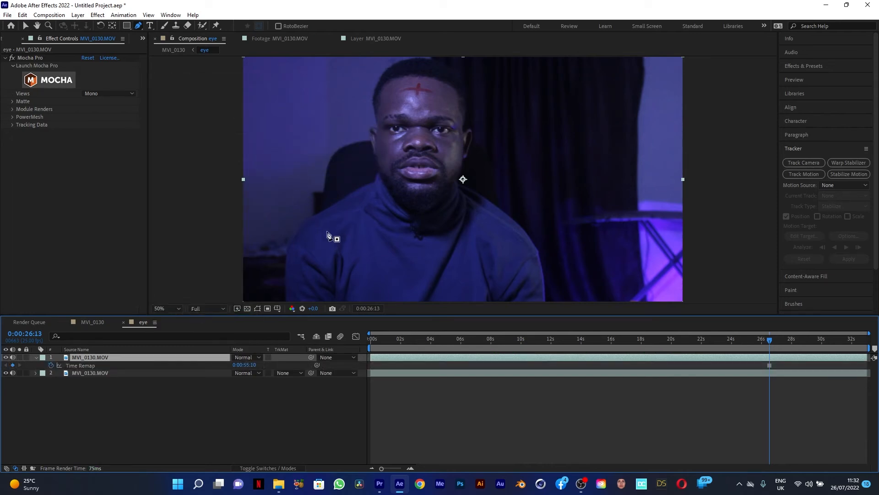
Draw a closed mask with the Pen tool around the cheek skin below the eye nearer the curtain on the frozen layer
key("period")
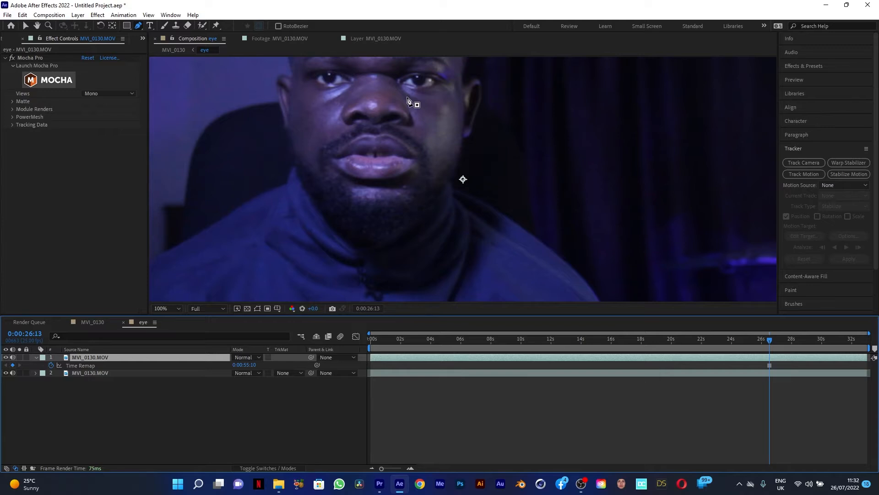
left_click_drag(408, 99, 418, 164)
scroll(436, 169, "up", 1)
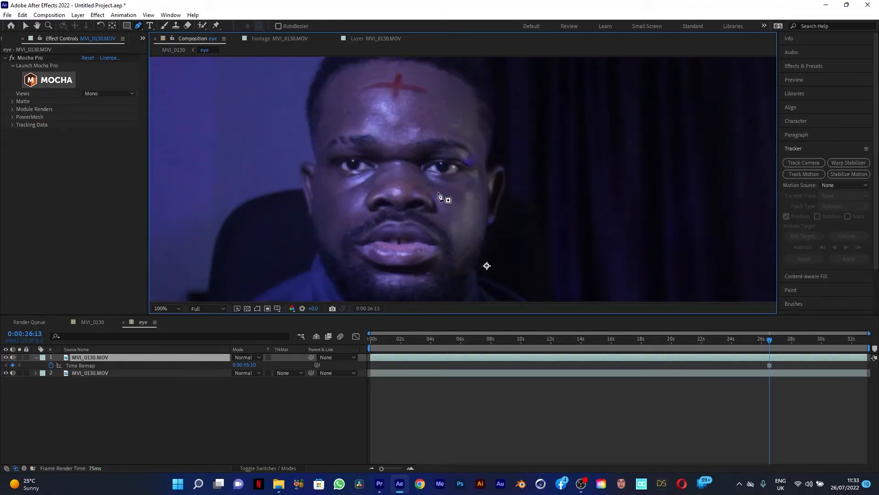
left_click(435, 191)
left_click(471, 188)
left_click(482, 187)
left_click(485, 192)
left_click(484, 201)
left_click(484, 209)
left_click(484, 218)
left_click(468, 220)
left_click(447, 220)
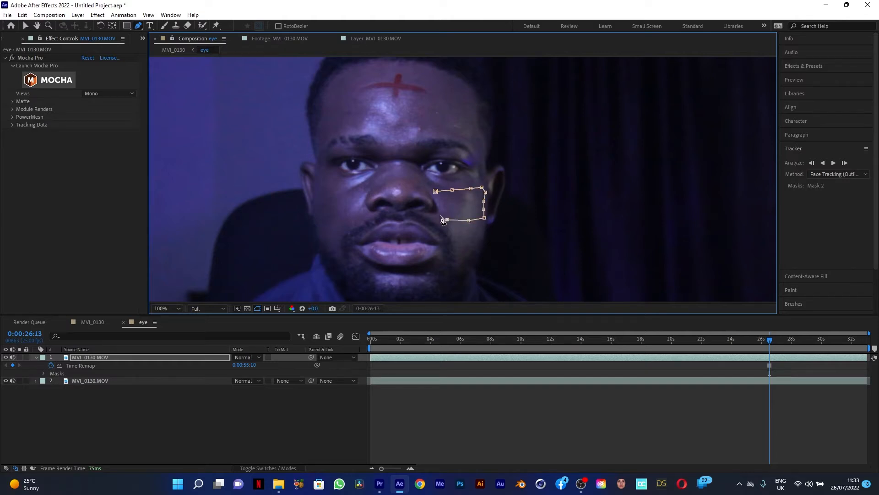
left_click(435, 191)
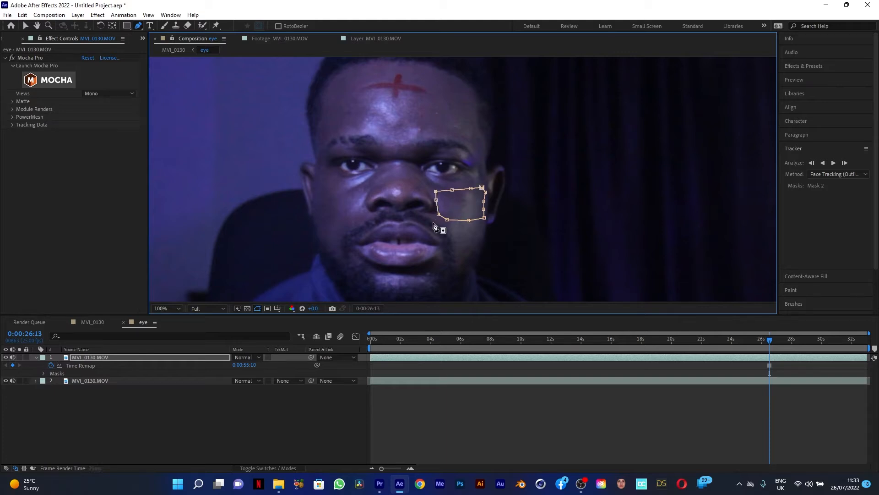
Set the Mask Feather of Mask 1 on the frozen layer to 13 pixels
left_click(201, 359)
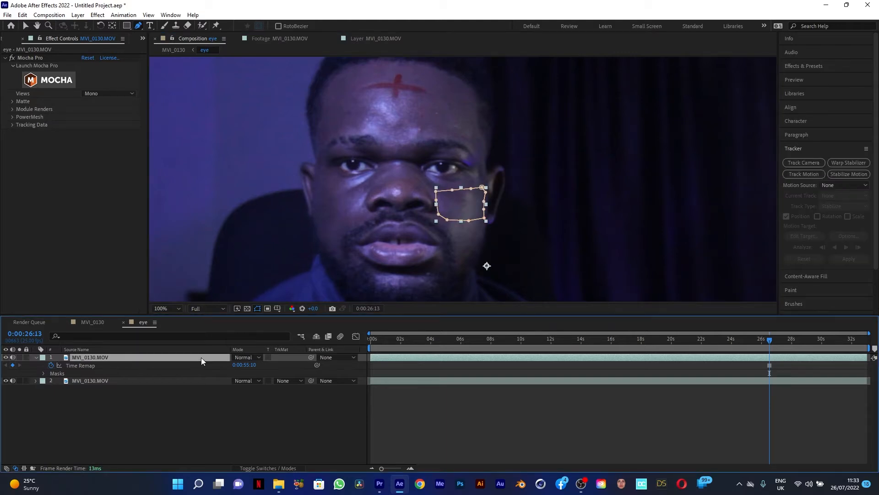
key("f")
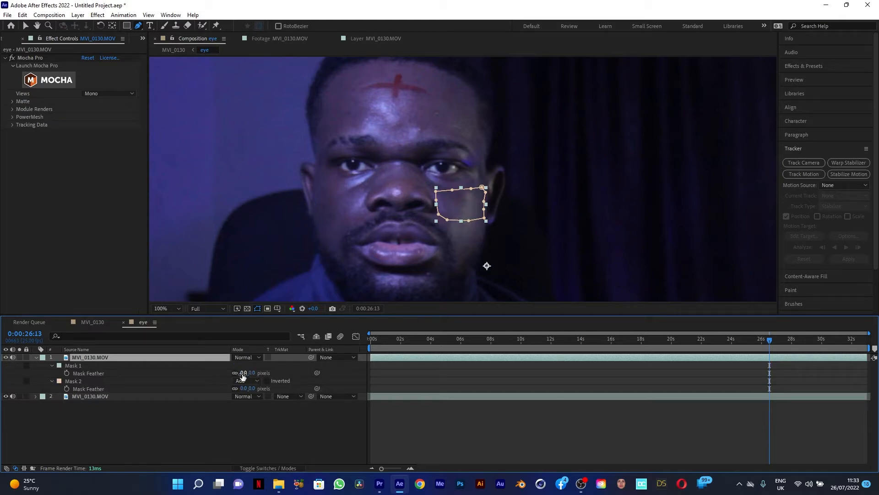
left_click_drag(242, 373, 248, 373)
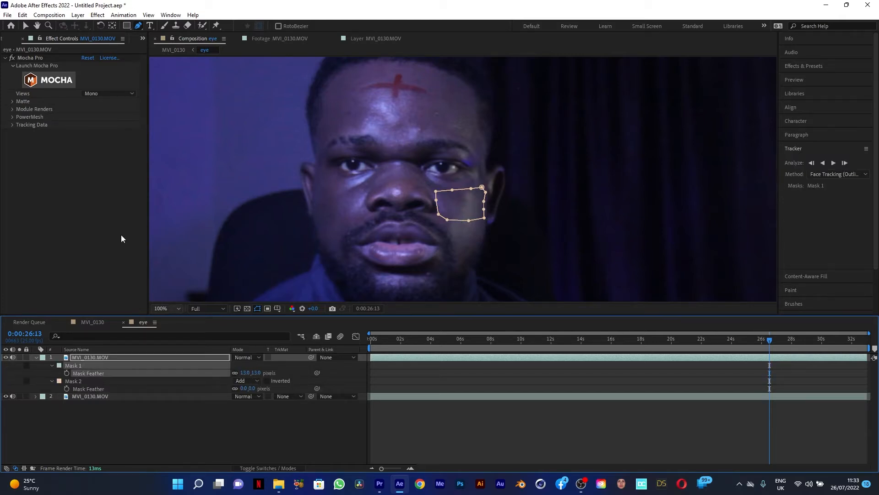
Move the masked cheek patch up over the eye with the Selection tool
left_click(27, 27)
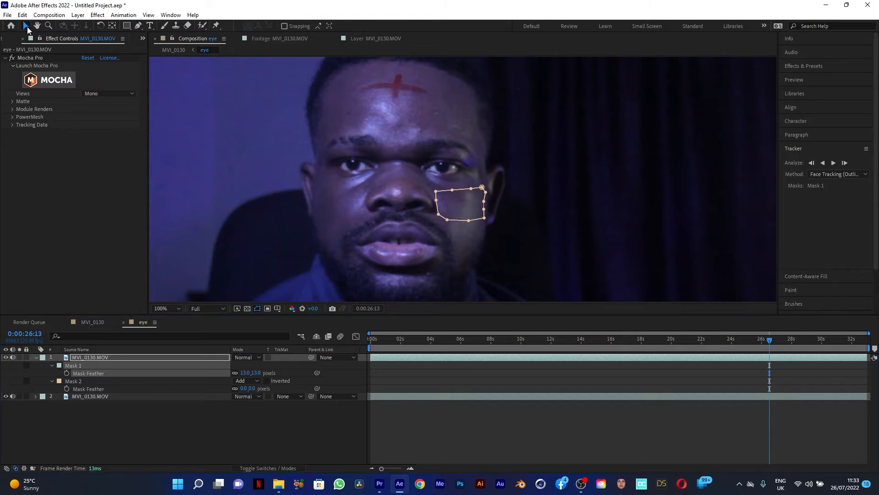
left_click(466, 204)
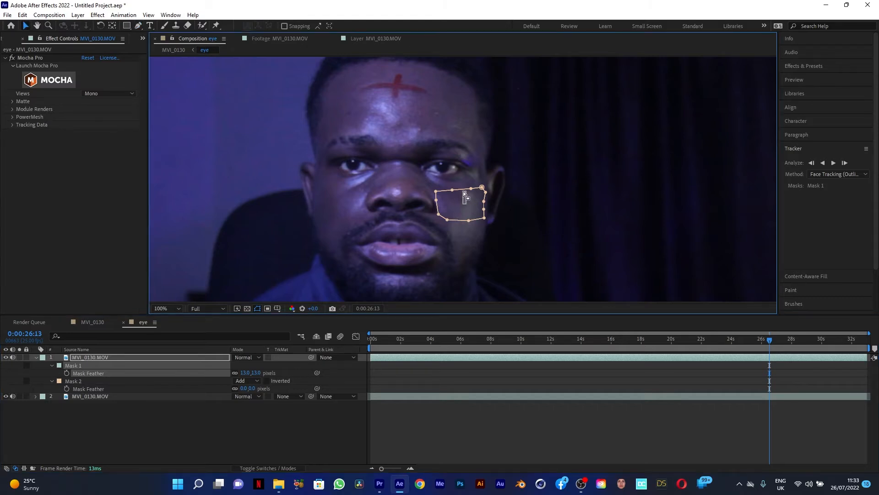
left_click_drag(459, 202, 437, 140)
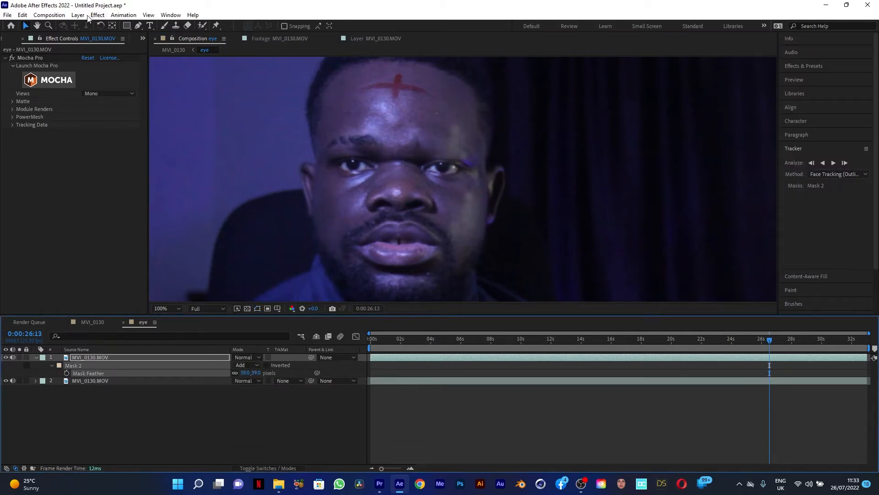
left_click(25, 22)
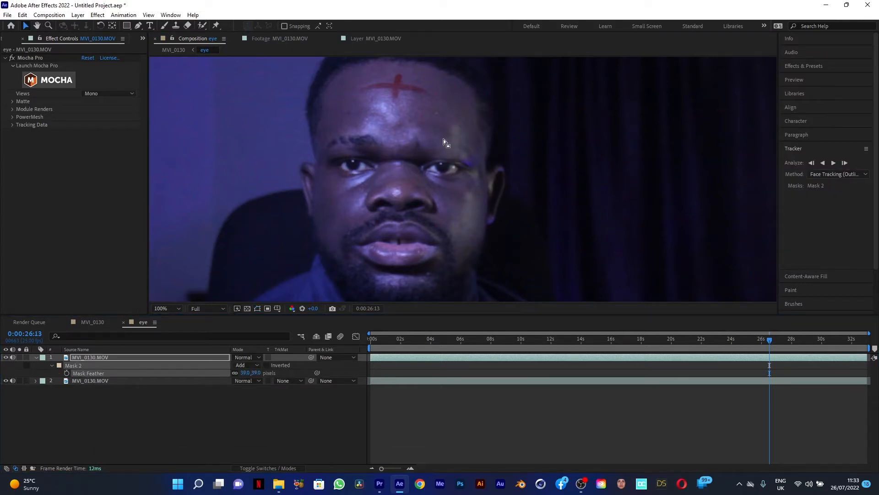
Add a black 1920 x 1080 px solid named "eye maate" above the eye layer in the MVI_0130 composition
left_click(96, 322)
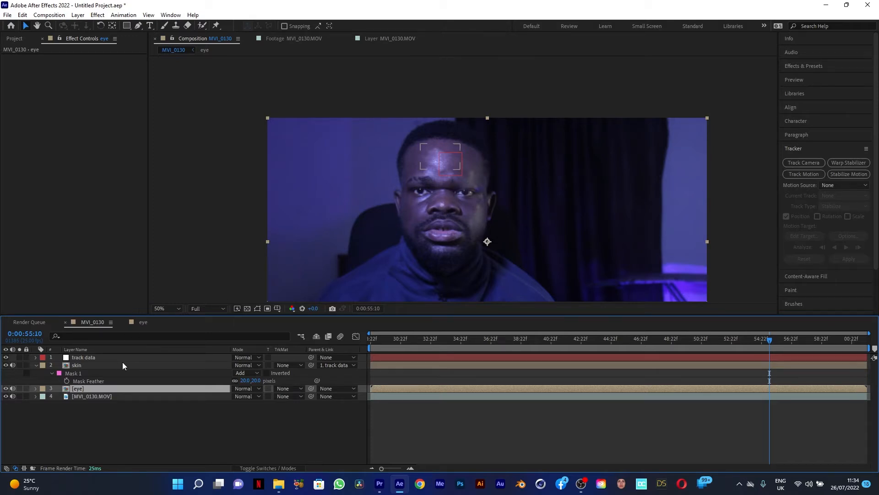
right_click(139, 416)
mouse_move(188, 305)
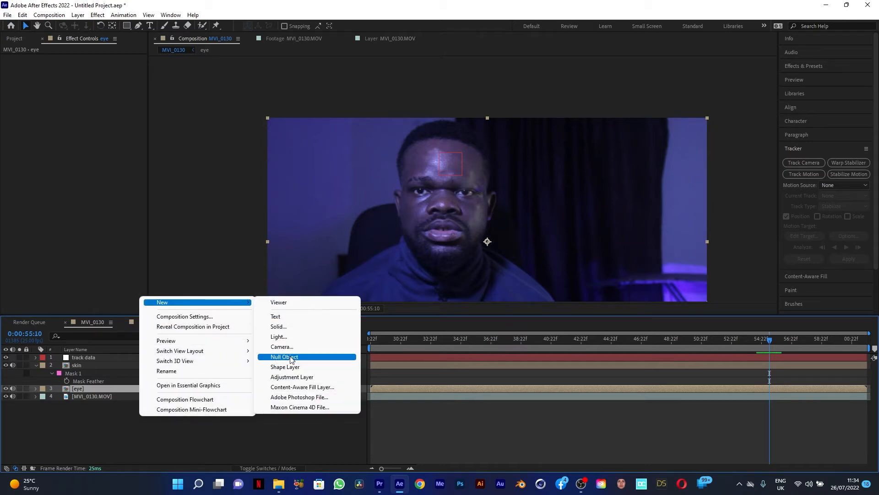
left_click(285, 327)
type("eye")
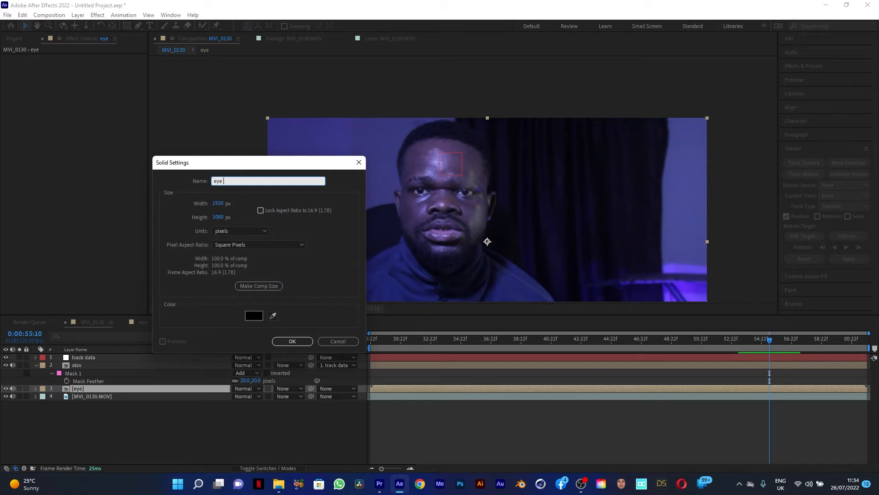
type(" maate")
key("Return")
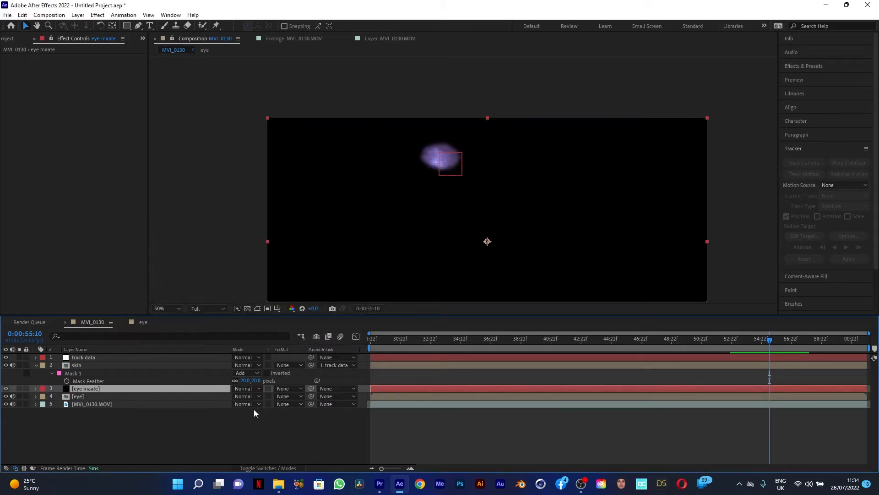
Place the skin layer below the eye layer and set the eye layer's track matte to Alpha Matte "[eye maate]"
mouse_move(119, 387)
left_mouse_down()
mouse_move(131, 364)
mouse_move(128, 403)
left_mouse_up()
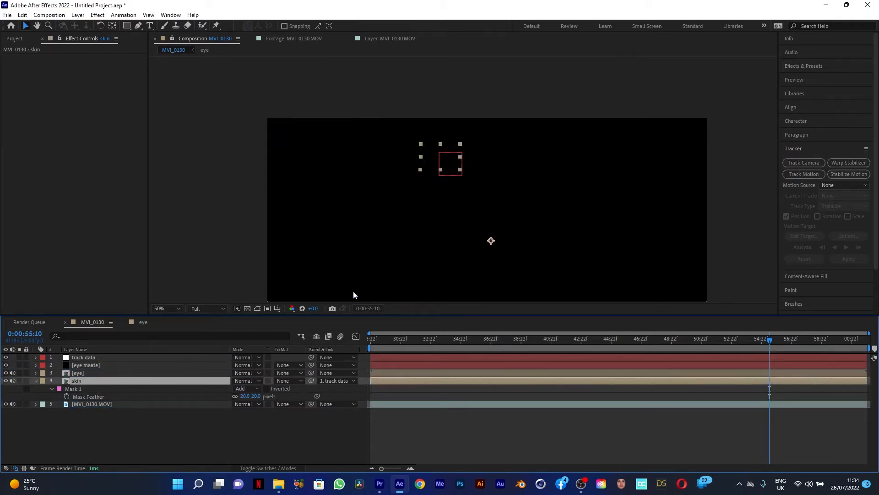
scroll(410, 256, "down", 1)
left_click(172, 373)
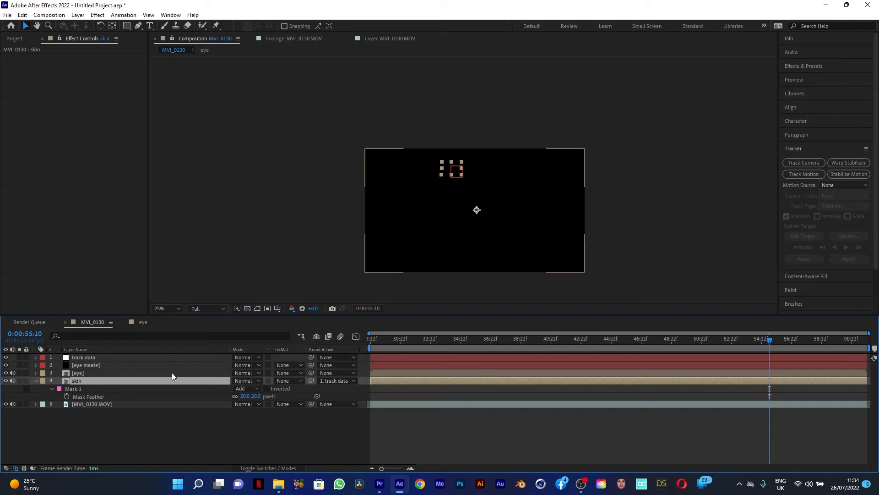
left_click(289, 372)
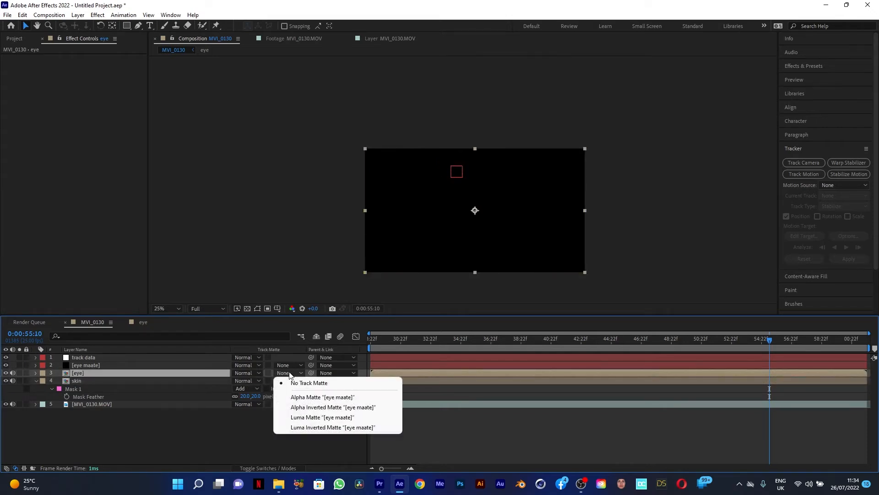
left_click(306, 396)
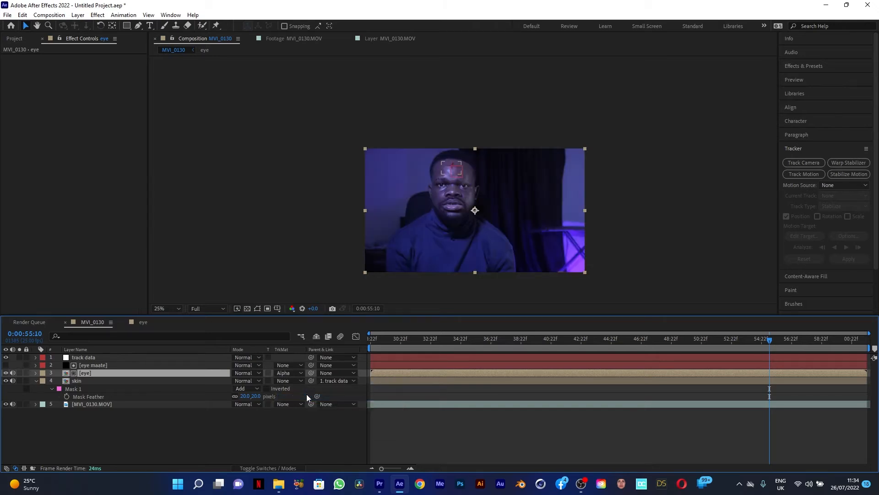
Draw a closed mask with the Pen tool on the eye maate layer around the eye nearer the curtain
scroll(449, 175, "up", 2)
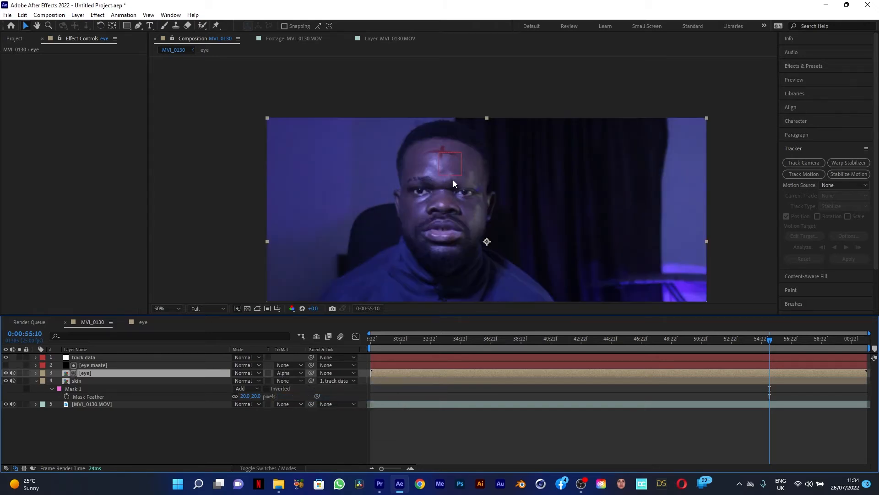
scroll(453, 183, "up", 2)
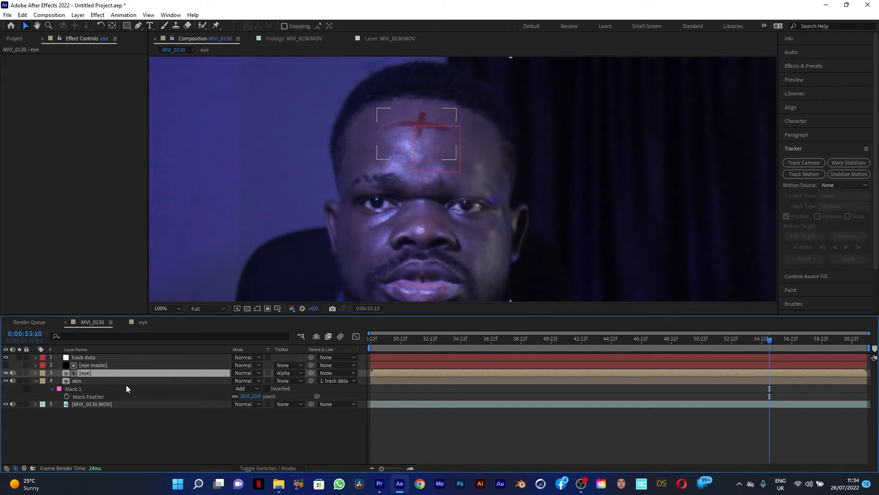
left_click(37, 381)
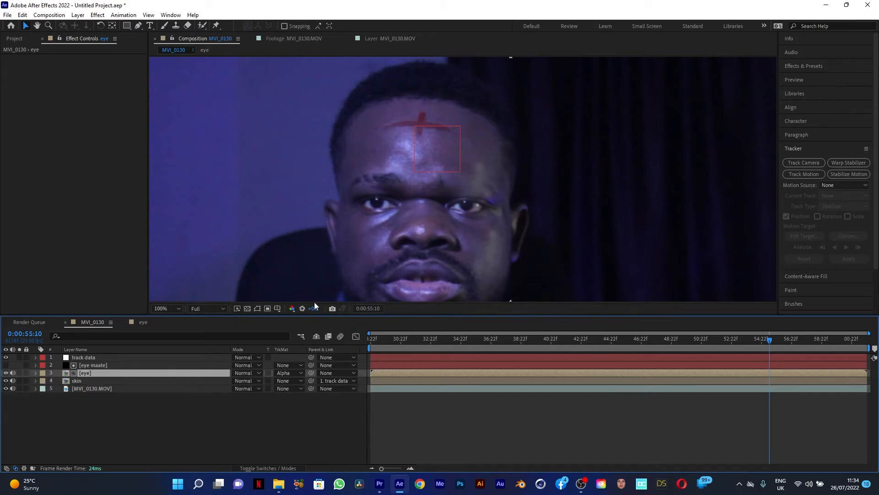
key("ctrl+Up")
left_click(137, 26)
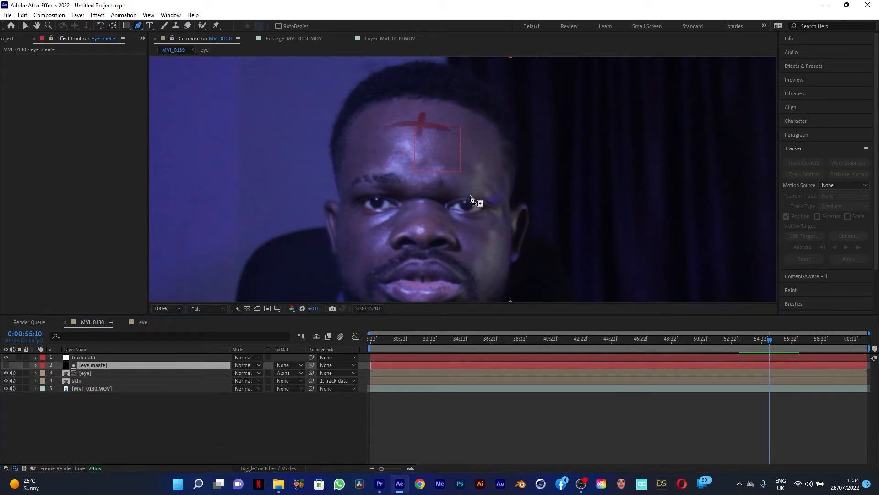
scroll(458, 206, "up", 2)
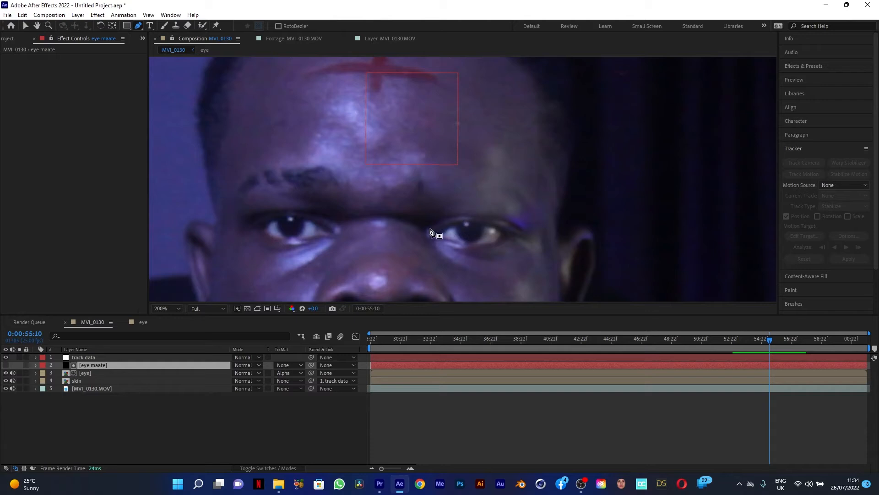
left_click(429, 228)
left_click(448, 218)
left_click(466, 215)
left_click_drag(489, 214, 513, 223)
left_click(526, 232)
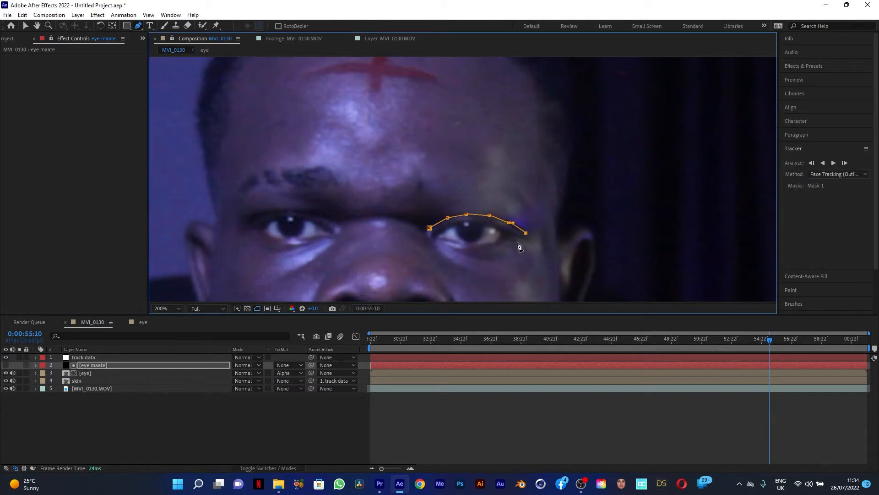
left_click(517, 242)
left_click(493, 251)
left_click(460, 253)
left_click(435, 243)
left_click(429, 234)
left_click(429, 227)
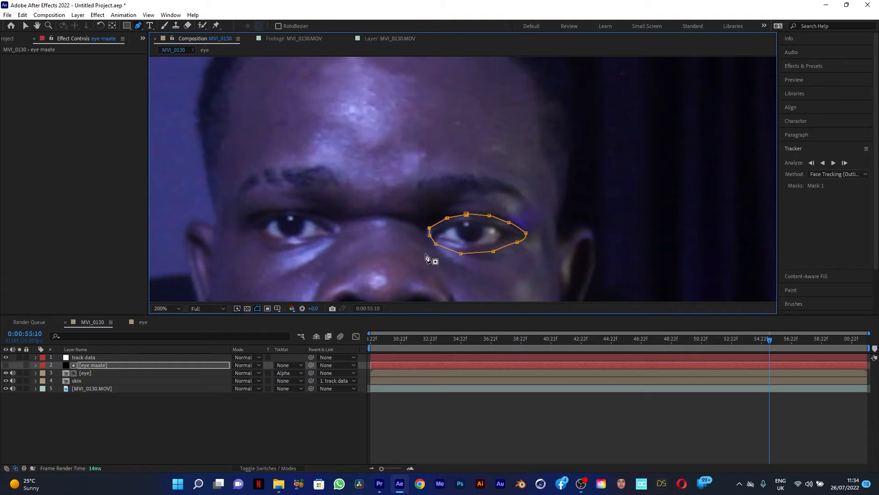
Parent the eye maate layer to the eye layer, and the eye layer to the track data null
key("comma")
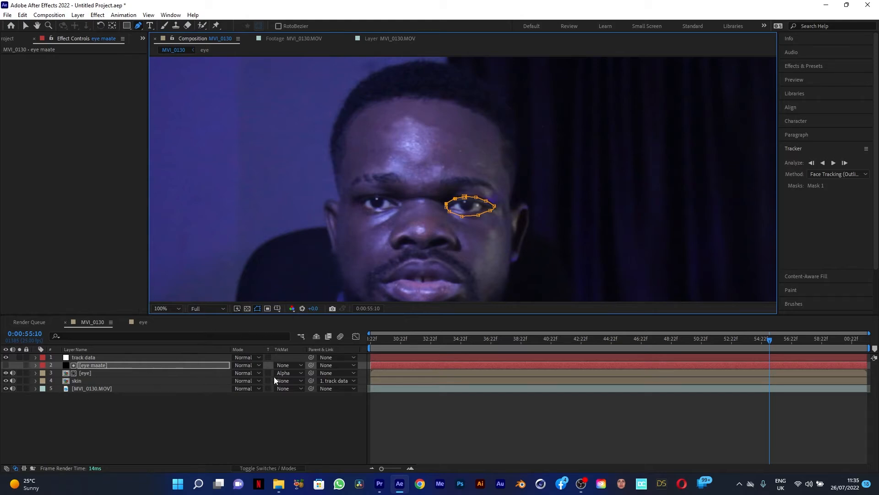
left_click_drag(311, 364, 171, 373)
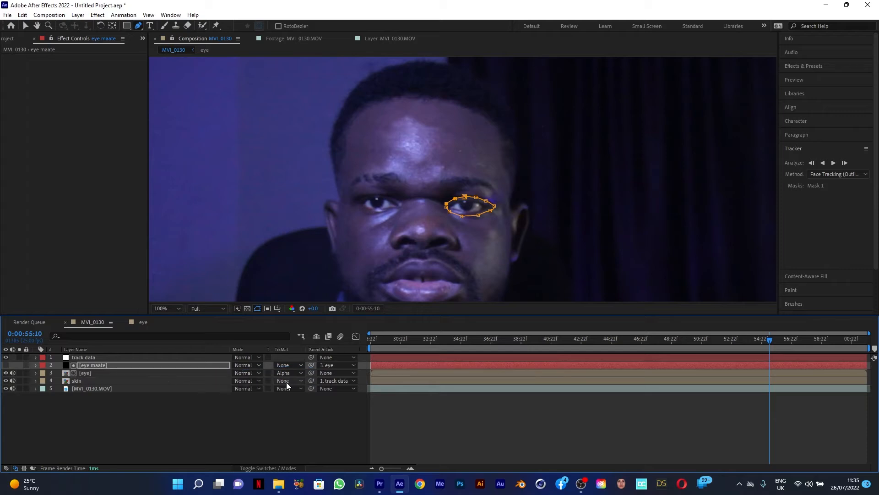
left_click_drag(309, 372, 155, 358)
Move the matted eye layer up to the middle of the forehead with the Selection tool
left_click(139, 375)
left_click(25, 26)
left_click_drag(469, 208, 422, 136)
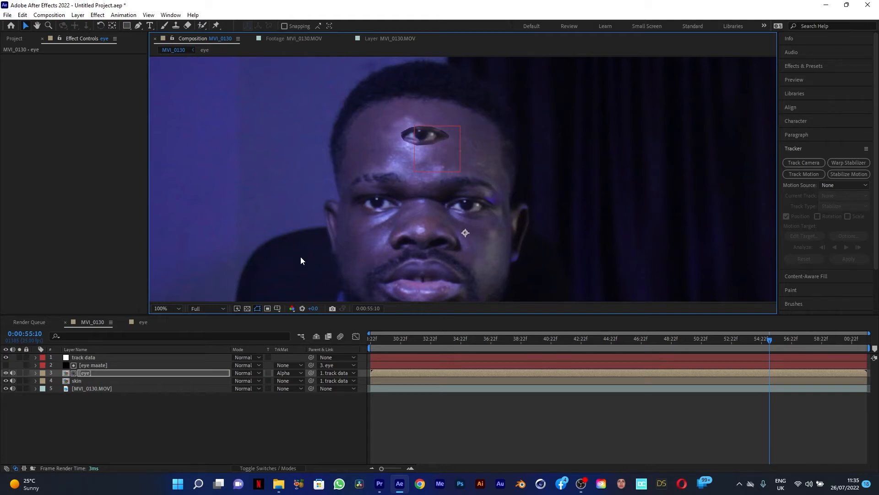
Set the Mask Feather of Mask 1 on the eye maate layer to 18 pixels and hide the mask outlines
left_click(102, 365)
key("m")
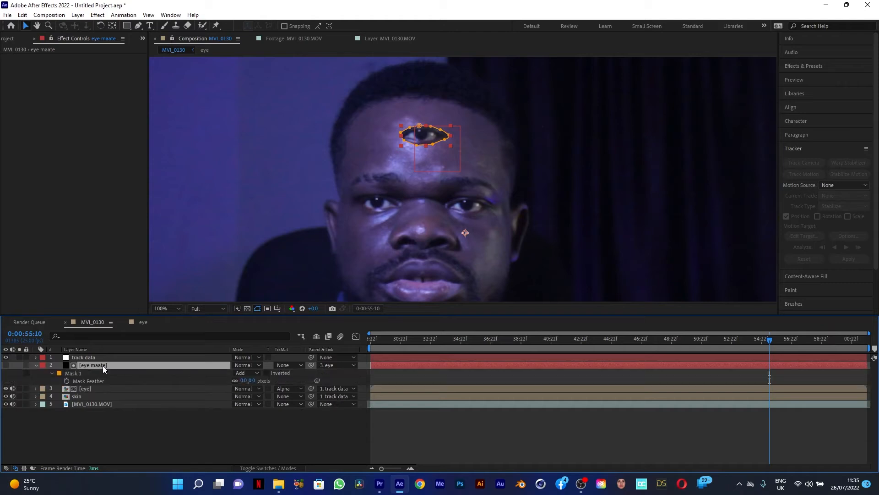
left_click_drag(245, 381, 251, 381)
left_click(258, 308)
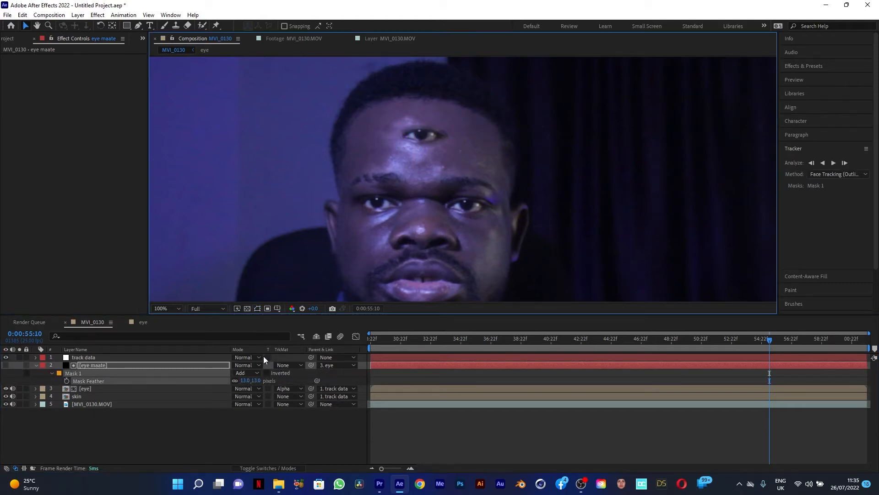
left_click_drag(247, 381, 247, 380)
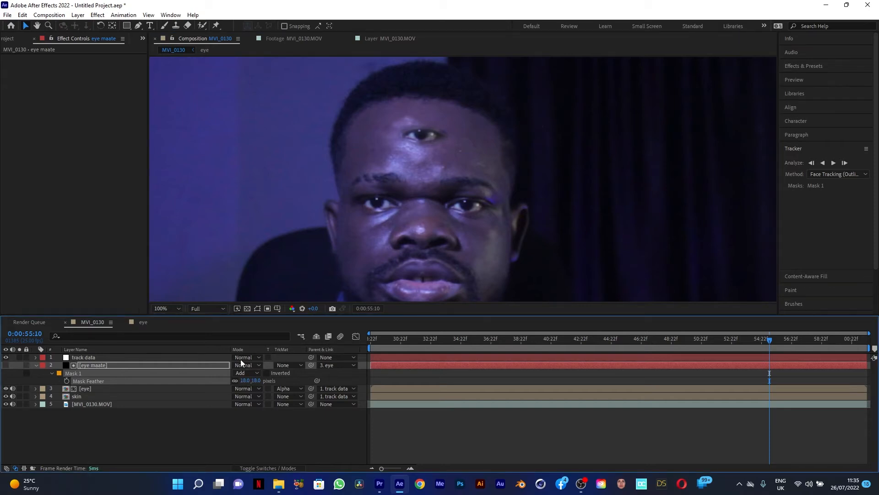
Apply the Curves effect to the eye layer and raise the RGB curve's midpoint slightly to brighten the forehead eye
left_click(174, 365)
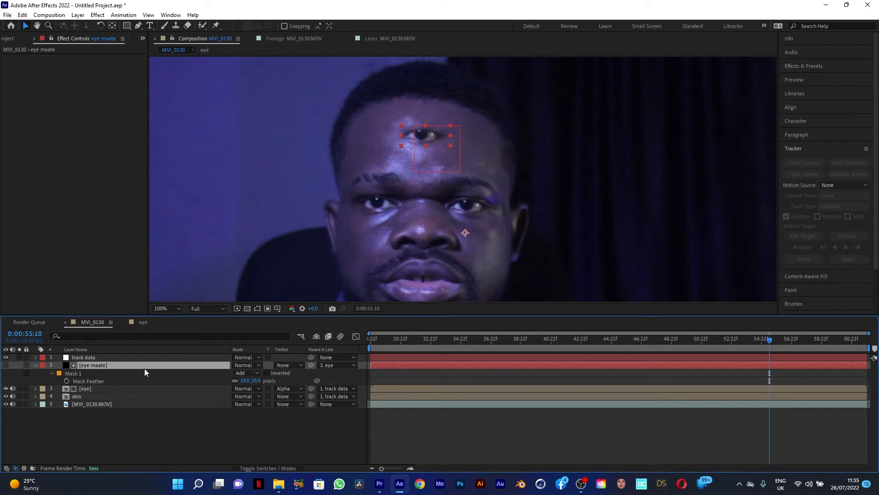
left_click(136, 388)
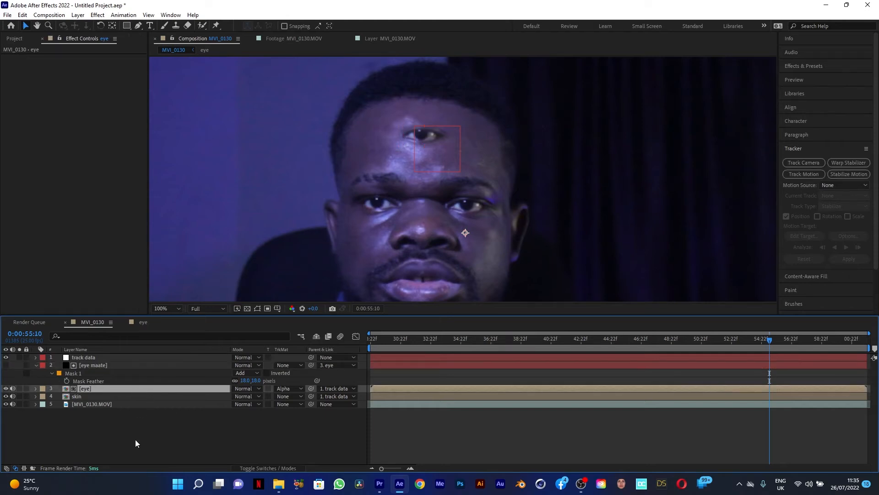
key("ctrl+space")
type("cur")
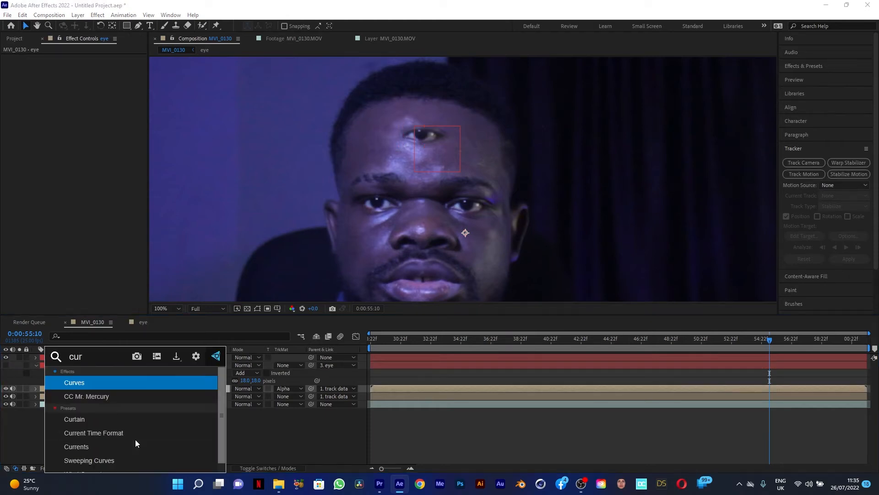
key("Return")
mouse_move(76, 150)
left_mouse_down()
mouse_move(92, 152)
mouse_move(79, 143)
left_mouse_up()
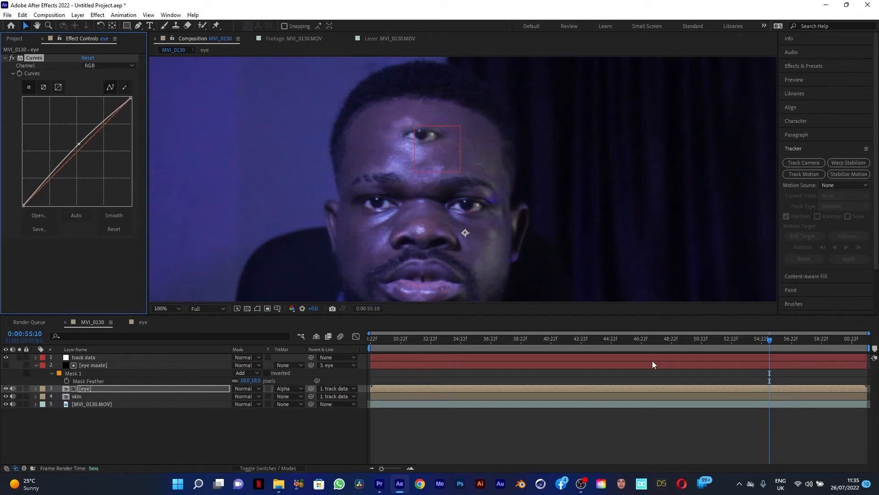
Show the mask outlines and set a Mask Path keyframe for Mask 1 on the eye maate layer at 0:00:51:07
left_click_drag(632, 340, 725, 343)
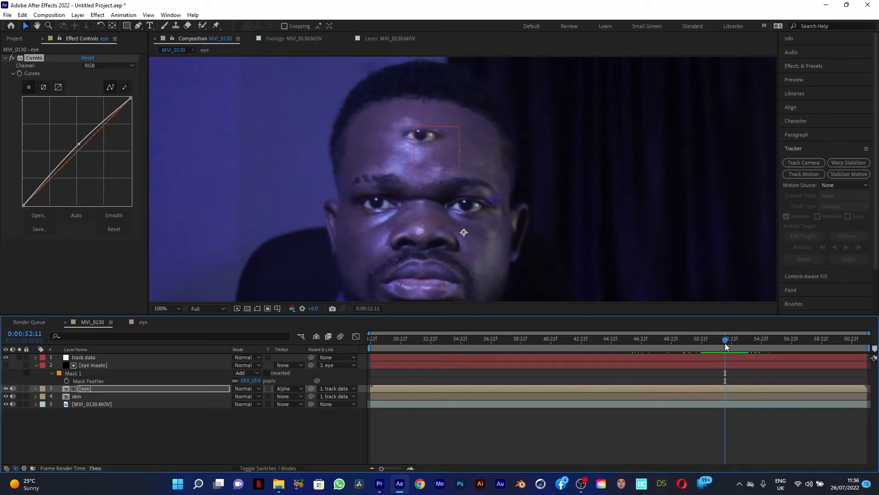
left_click(193, 365)
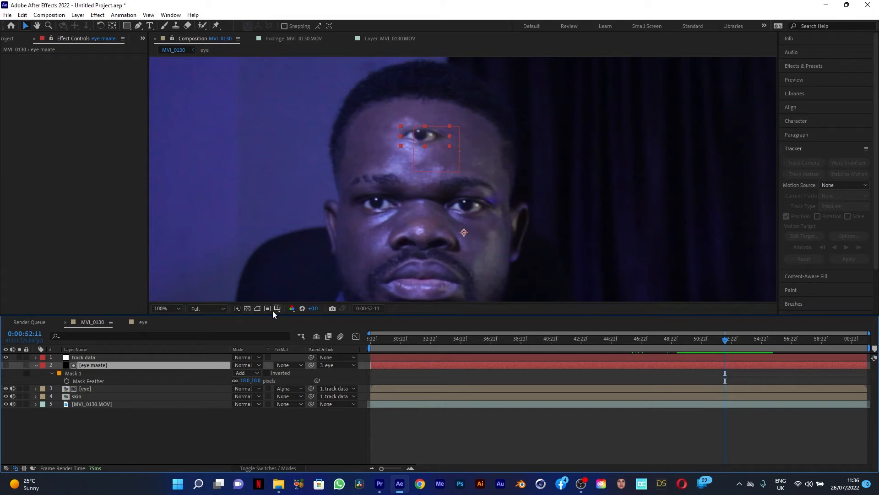
left_click(259, 308)
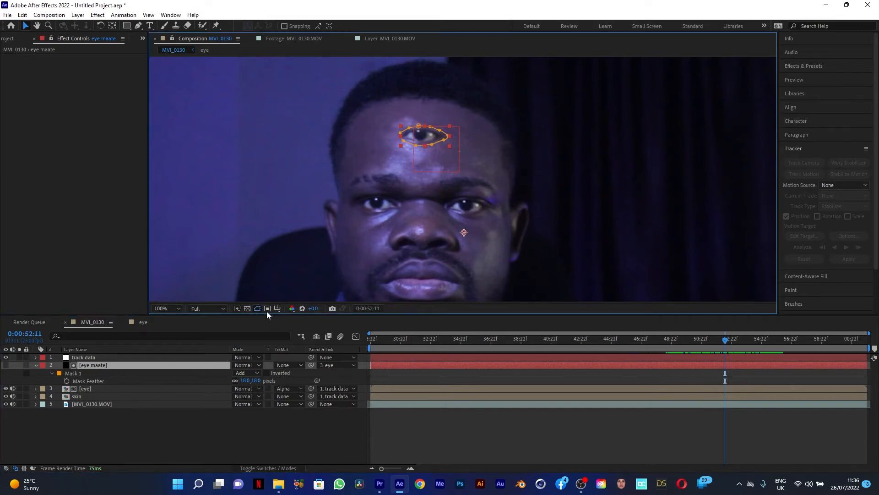
left_click_drag(724, 339, 707, 350)
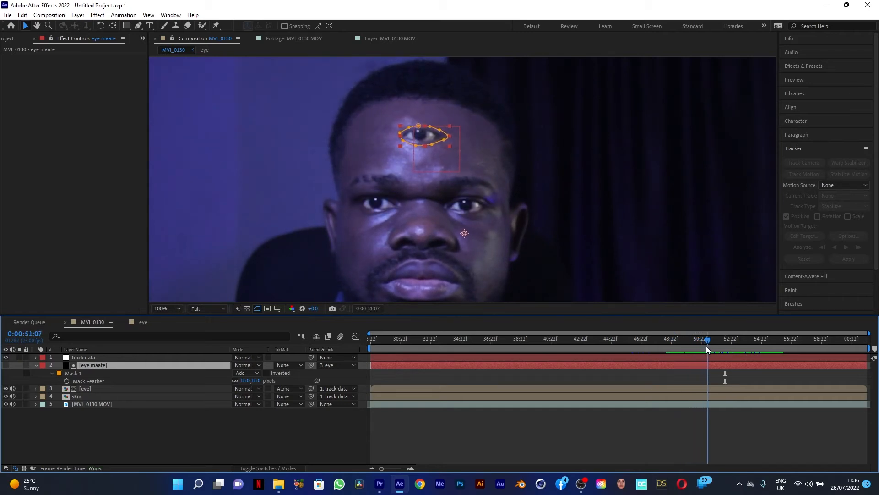
left_click(85, 372)
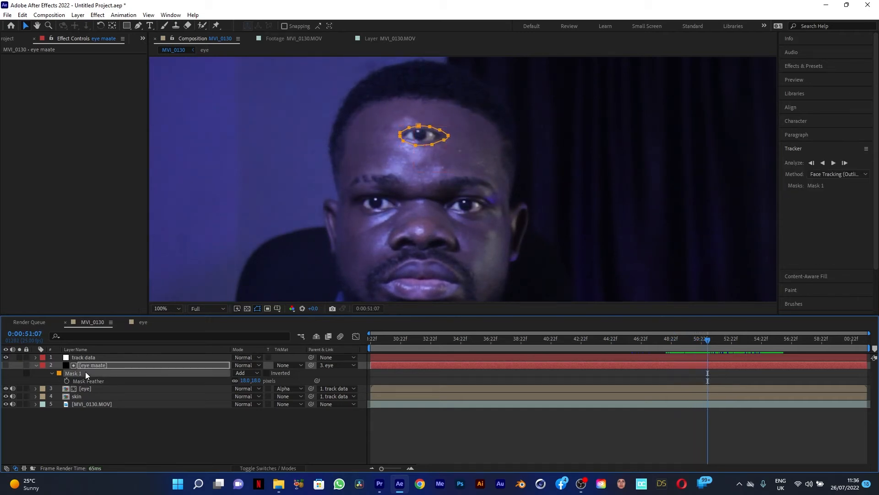
key("m")
key("m")
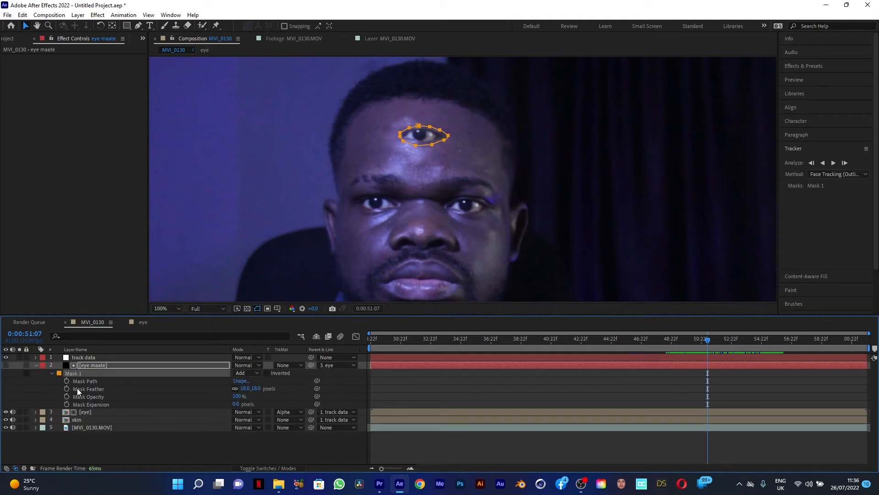
left_click(67, 380)
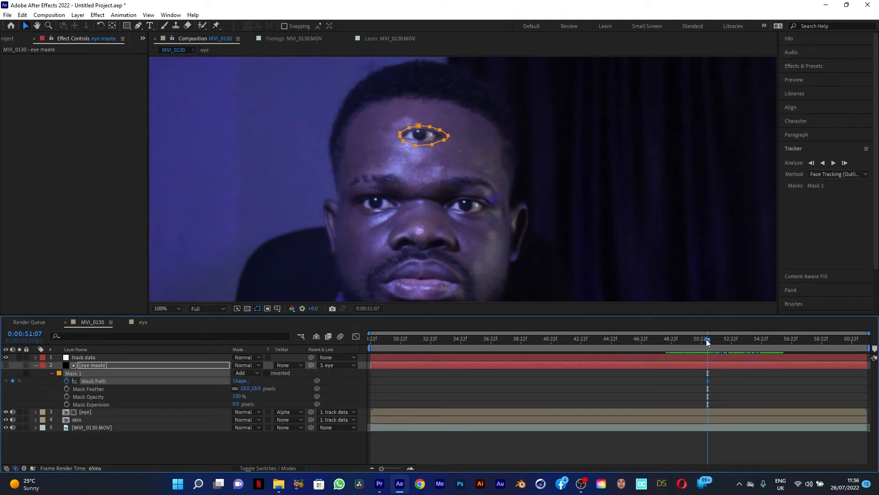
At 0:00:51:00, lower the upper points of the eye maate mask to fit the closed forehead eye, and check the opening at 0:00:51:10
left_click_drag(706, 339, 702, 339)
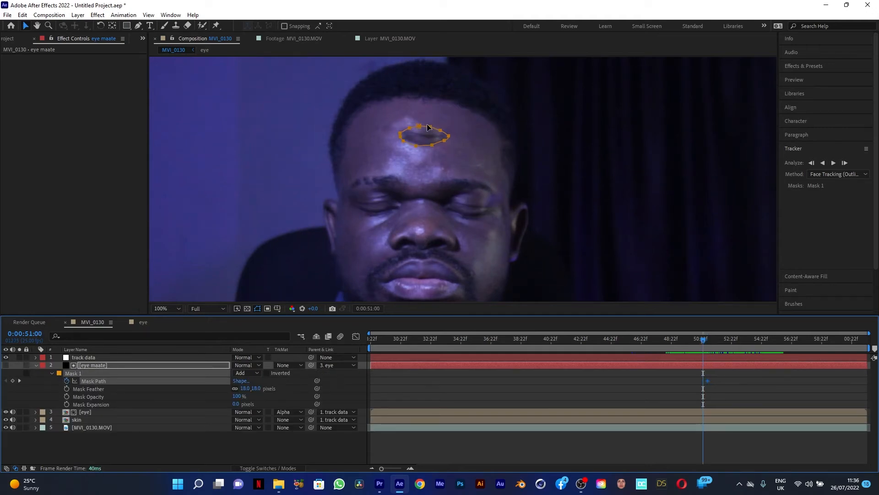
left_click(155, 364)
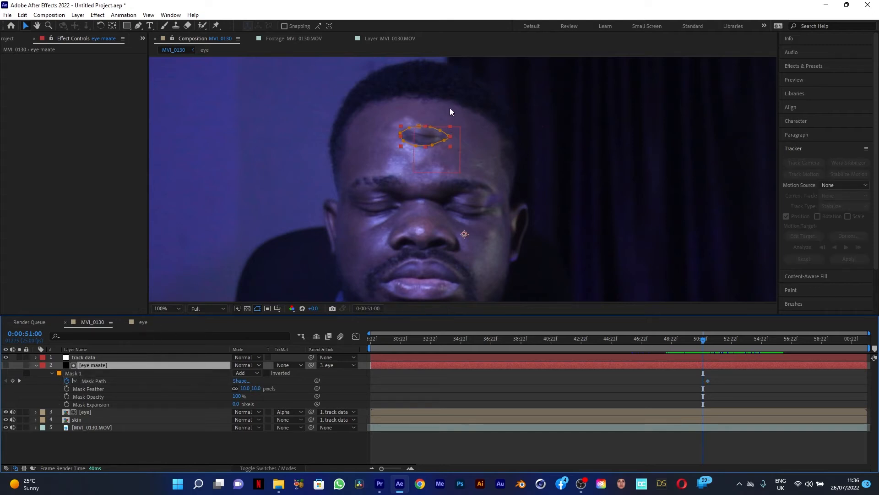
left_click(420, 130)
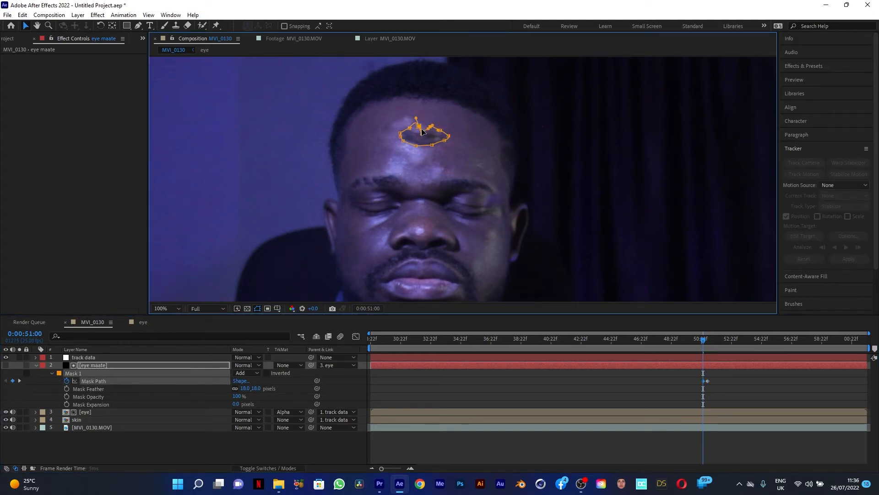
left_click_drag(418, 128, 419, 133)
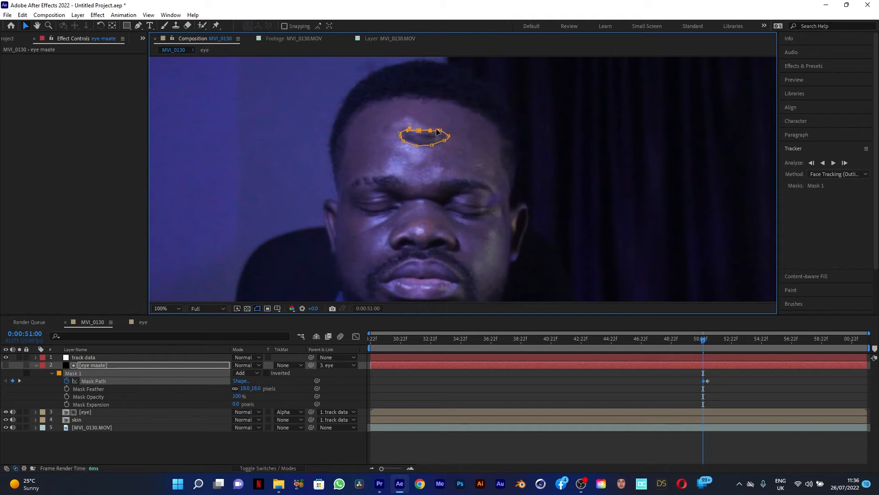
left_click_drag(440, 131, 419, 133)
left_click(431, 145)
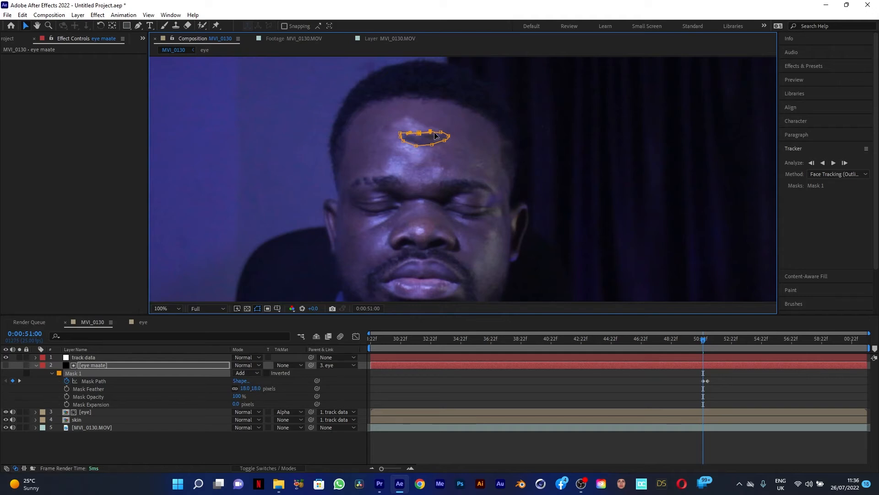
left_click(440, 134)
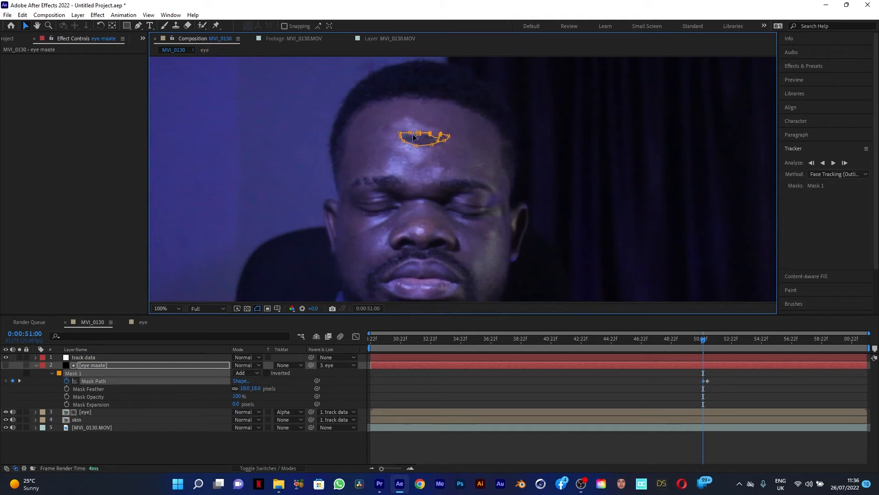
left_click_drag(400, 134, 419, 137)
left_click(431, 135)
left_click_drag(701, 341, 708, 339)
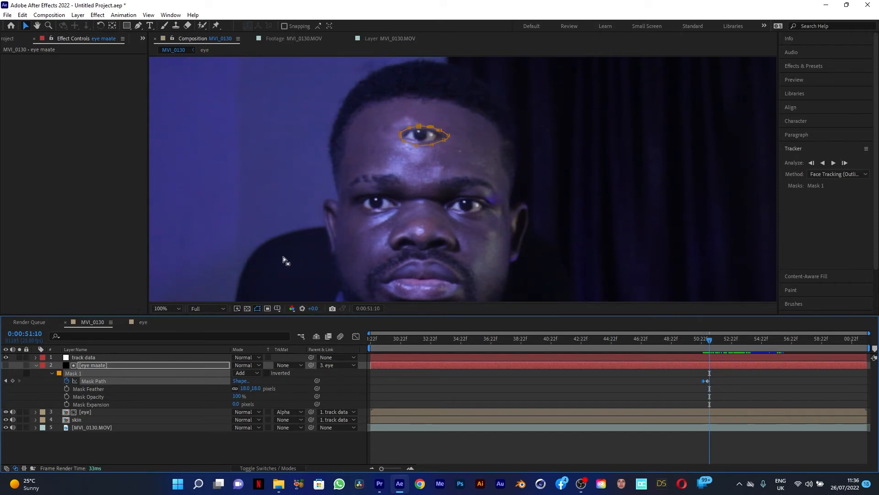
Apply the CC Vector Blur effect to the eye layer
left_click(163, 412)
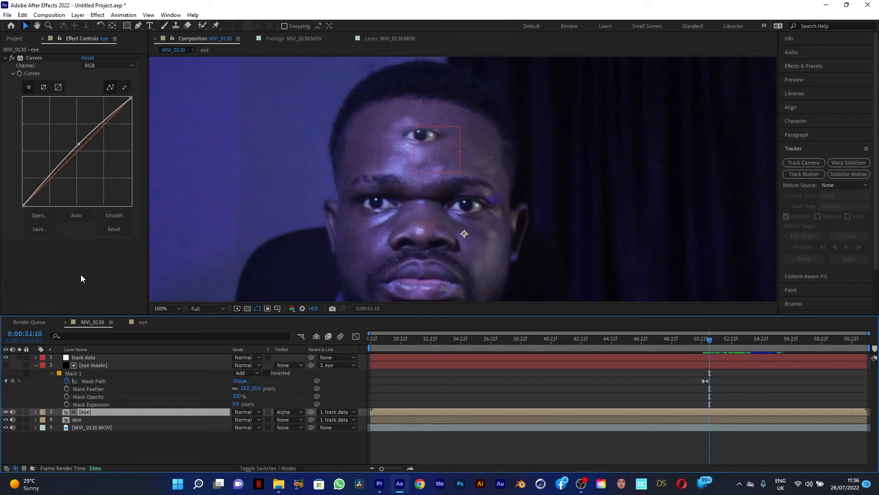
key("ctrl+space")
type("vec")
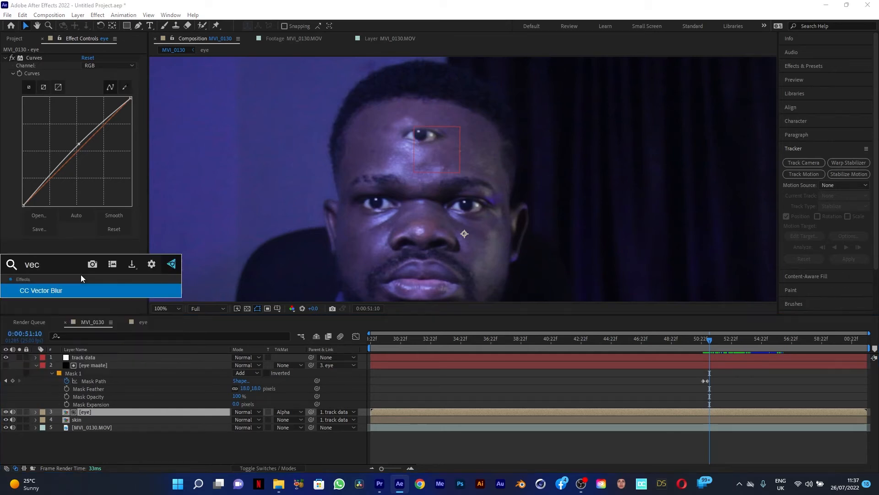
type("tor")
key("Return")
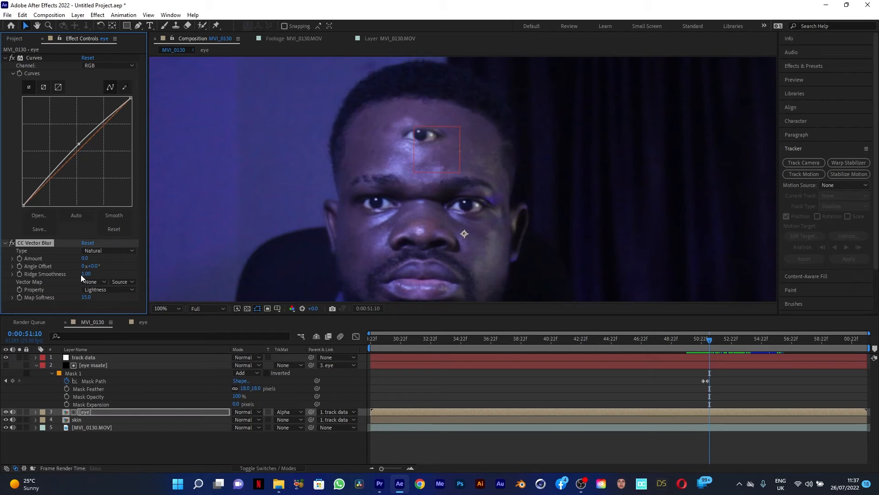
Keyframe the CC Vector Blur Amount at 0 at 0:00:51:07 and 38 at 0:00:50:24, and check the transition
left_click_drag(713, 338, 707, 338)
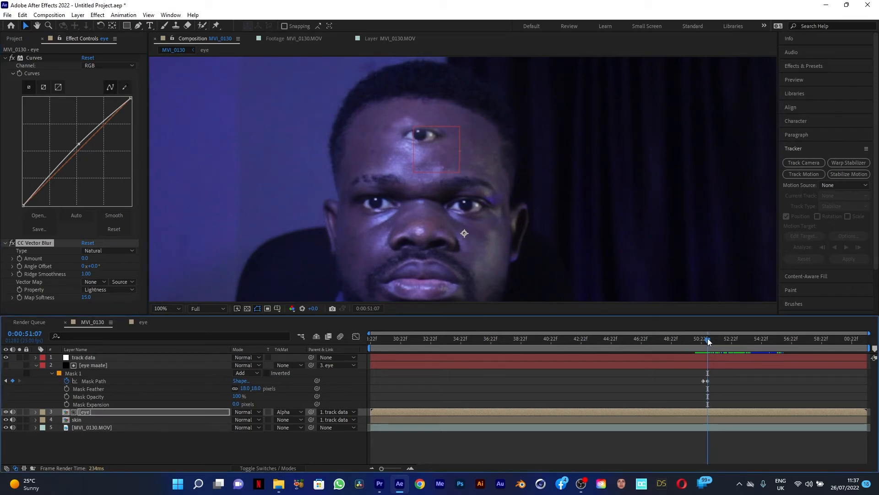
left_click(19, 258)
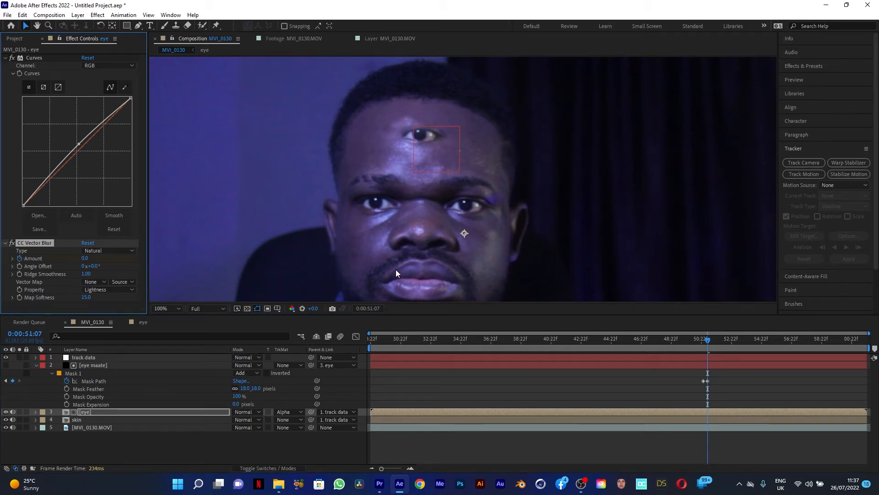
left_click_drag(708, 341, 702, 342)
left_click_drag(87, 259, 106, 255)
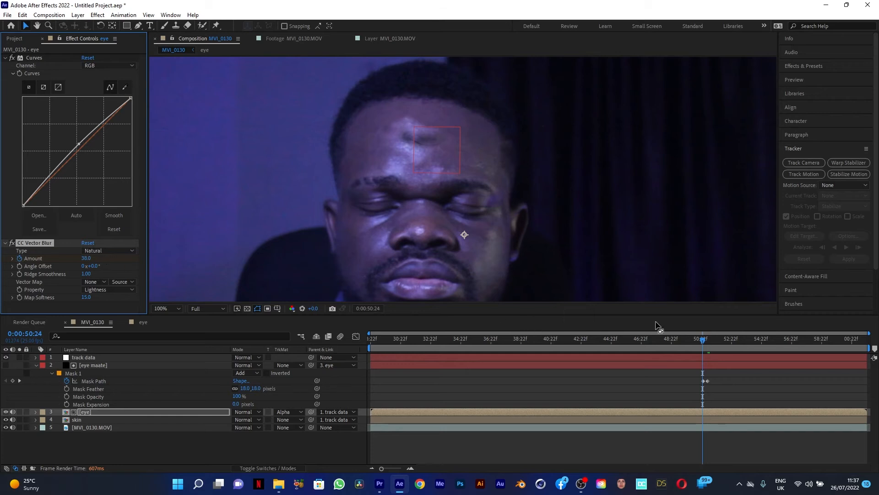
left_click(706, 340)
left_click_drag(707, 339, 708, 339)
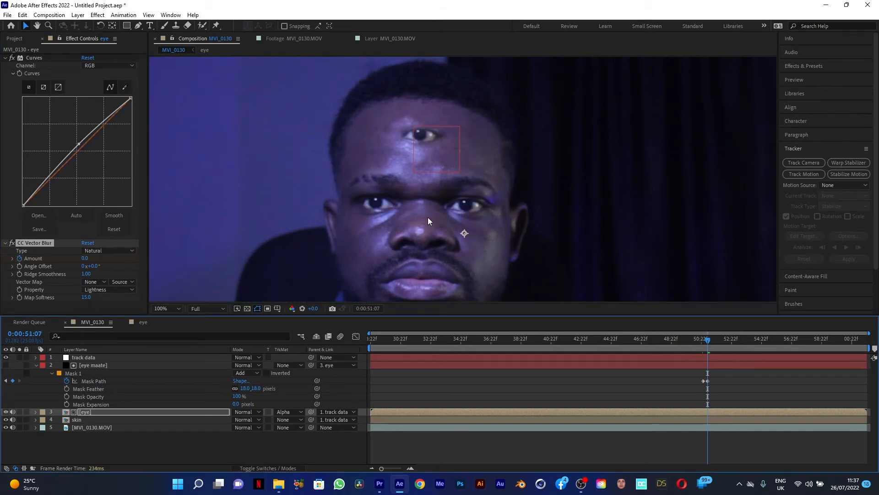
mouse_move(708, 338)
left_mouse_down()
mouse_move(682, 344)
mouse_move(708, 348)
left_mouse_up()
Keyframe the eye layer's Opacity at 100% at 0:00:51:07 and 14% at 0:00:51:02, and preview the eye opening
left_click(167, 411)
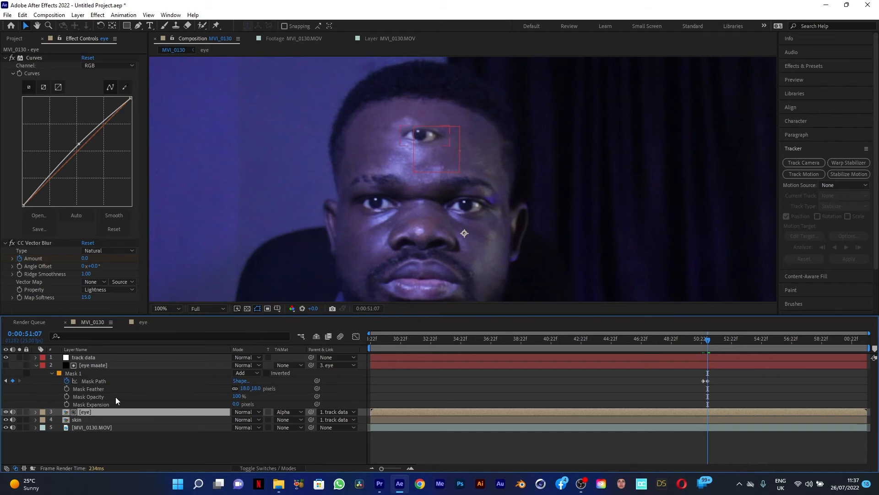
key("t")
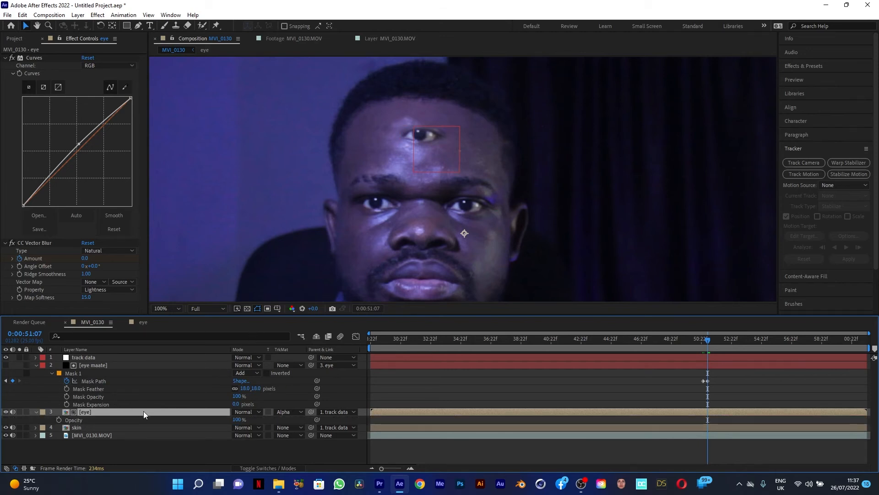
left_click(59, 420)
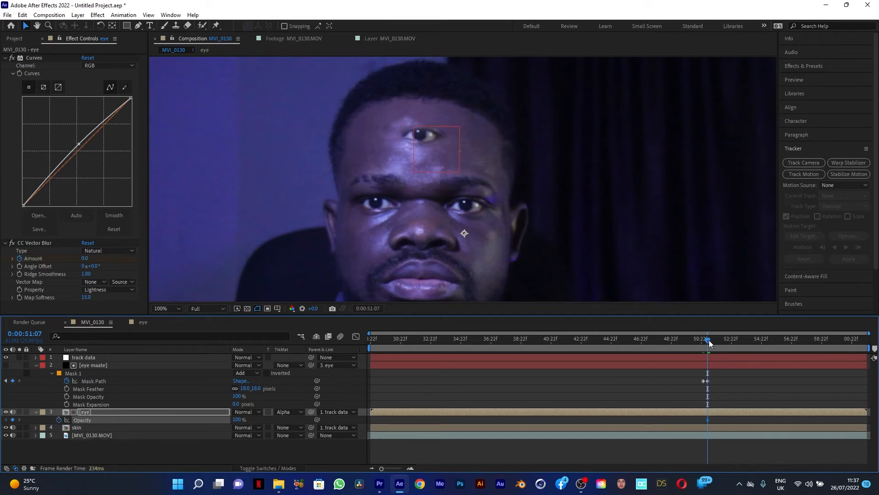
left_click_drag(708, 339, 705, 344)
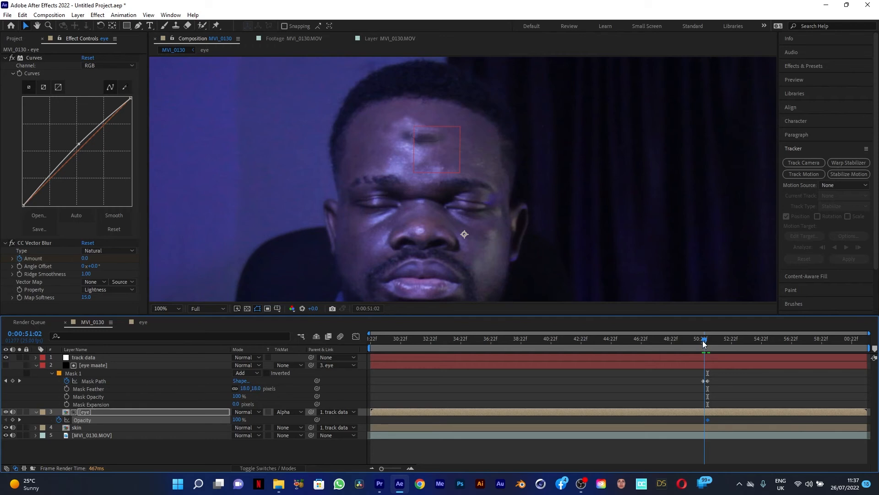
left_click_drag(238, 420, 211, 421)
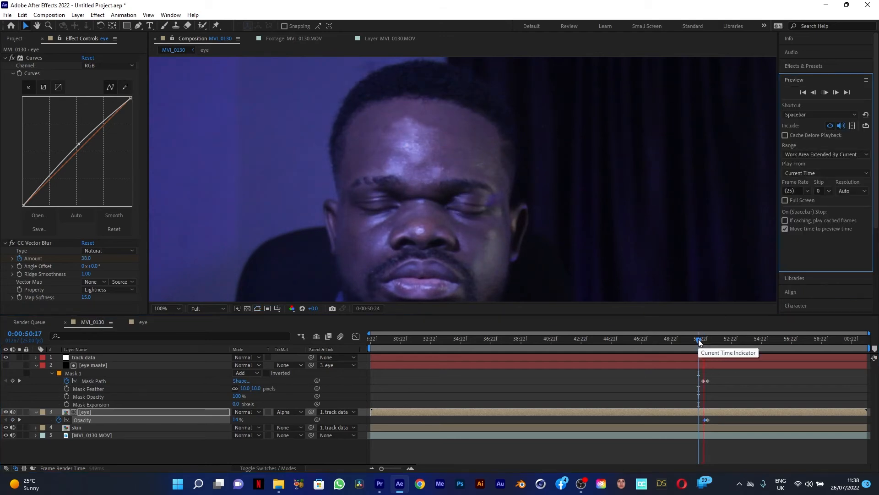
left_click_drag(699, 340, 707, 342)
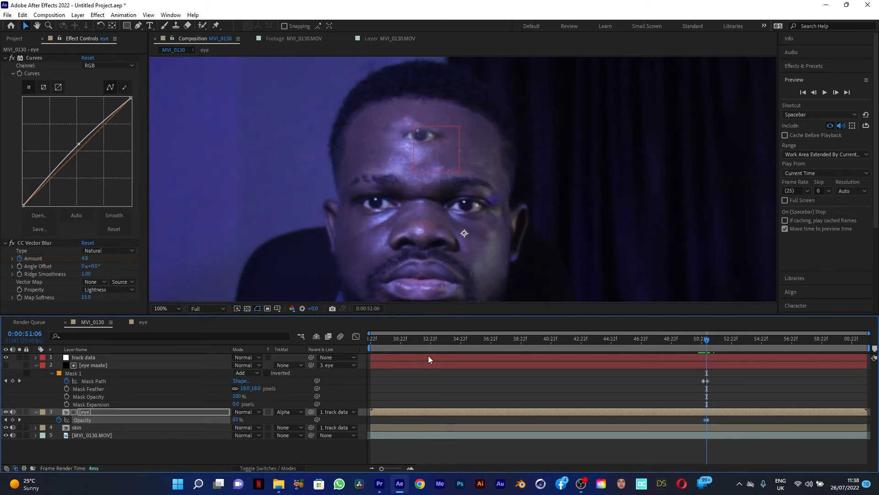
key("space")
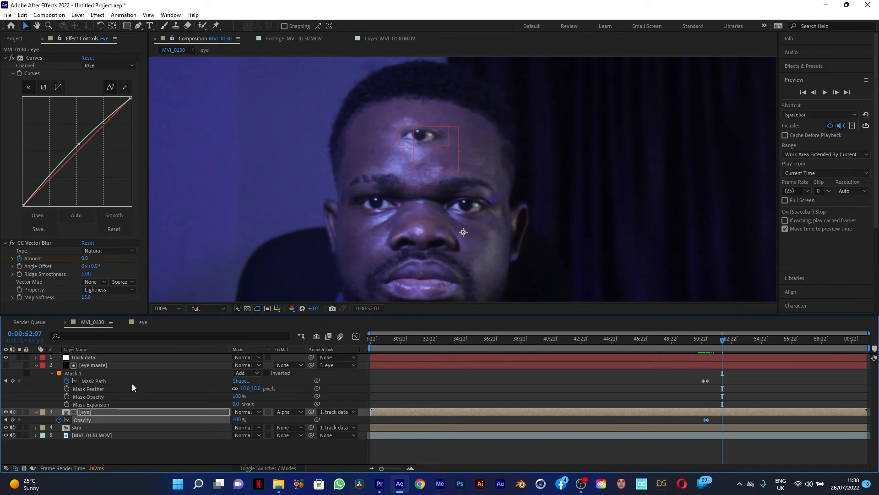
Add an adjustment layer directly below the eye layer and rename it liquify
left_click(36, 365)
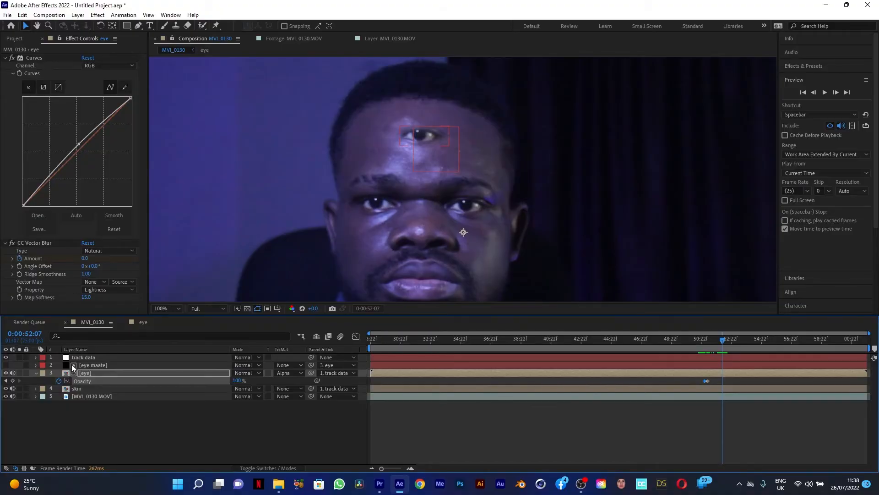
right_click(102, 440)
mouse_move(142, 325)
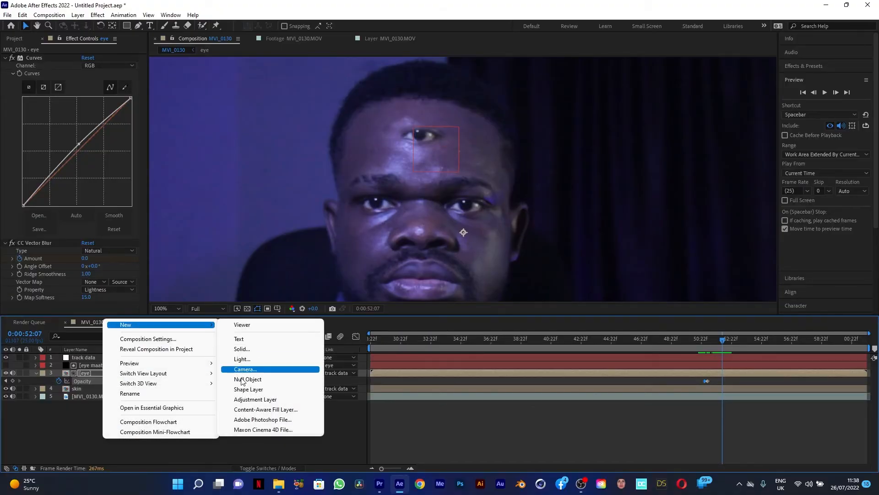
left_click(255, 399)
left_click_drag(126, 373, 122, 385)
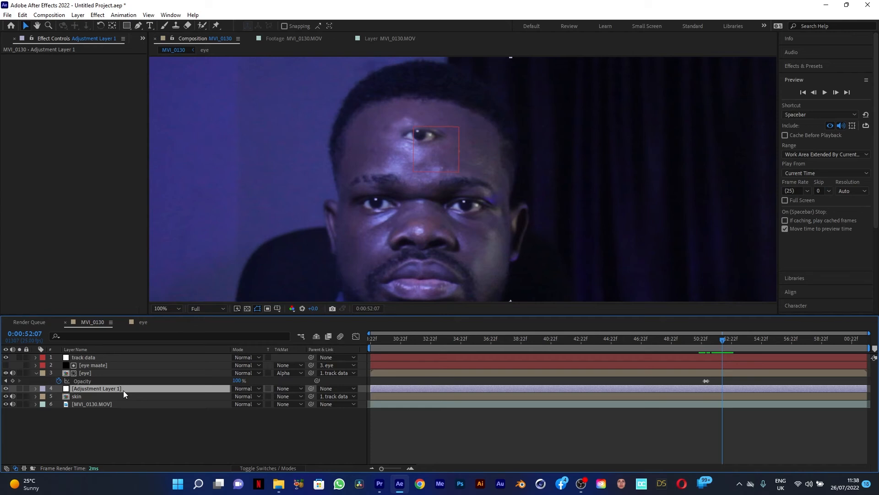
key("Return")
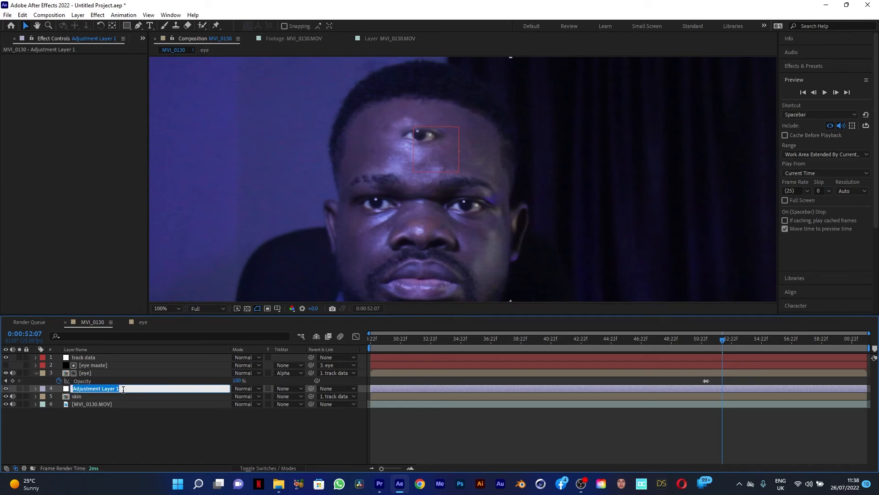
type("liquify")
key("Return")
Apply the Liquify effect to the liquify adjustment layer
key("ctrl+space")
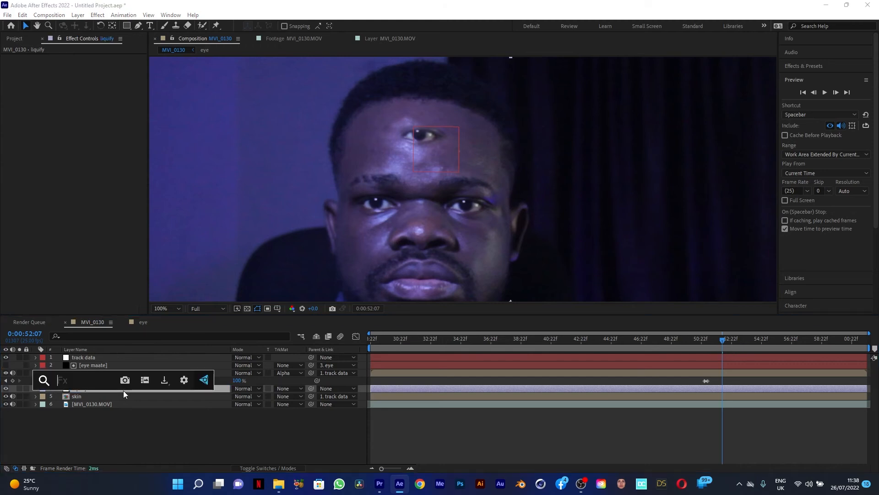
type("liqui")
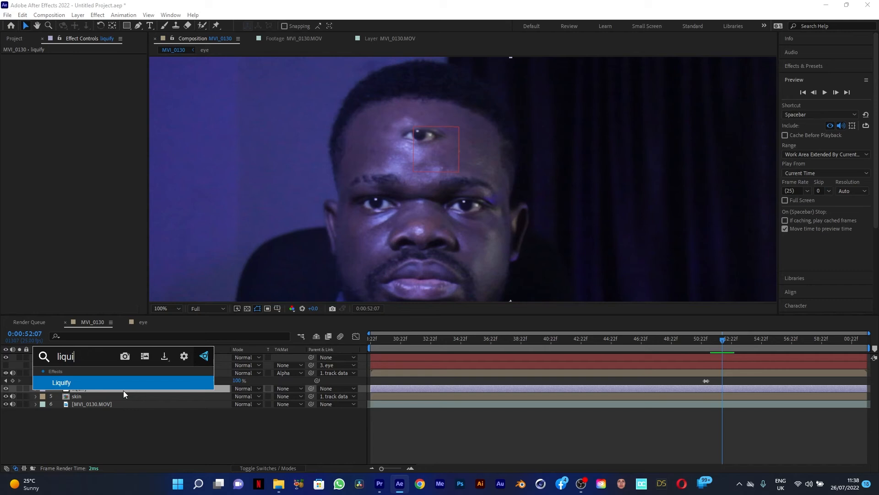
key("Return")
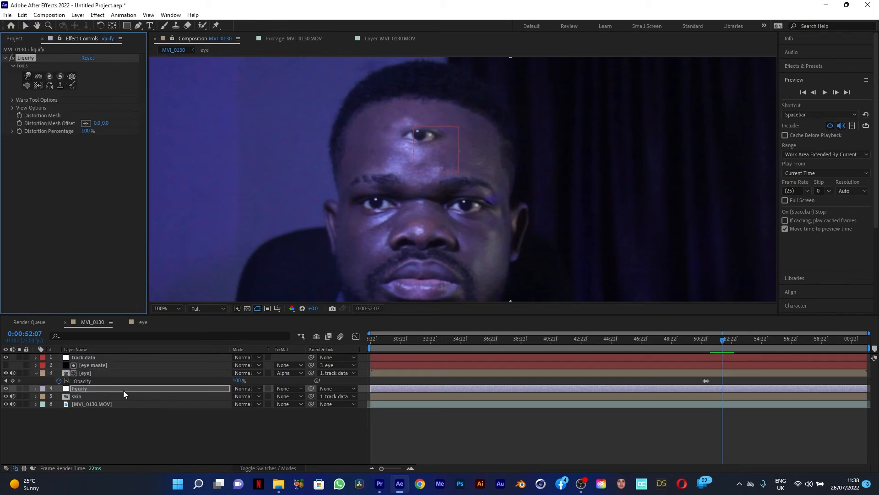
left_click(123, 390)
Link the Liquify effect's Distortion Mesh Offset to the track data layer's Position with an expression
left_click_drag(723, 343, 708, 345)
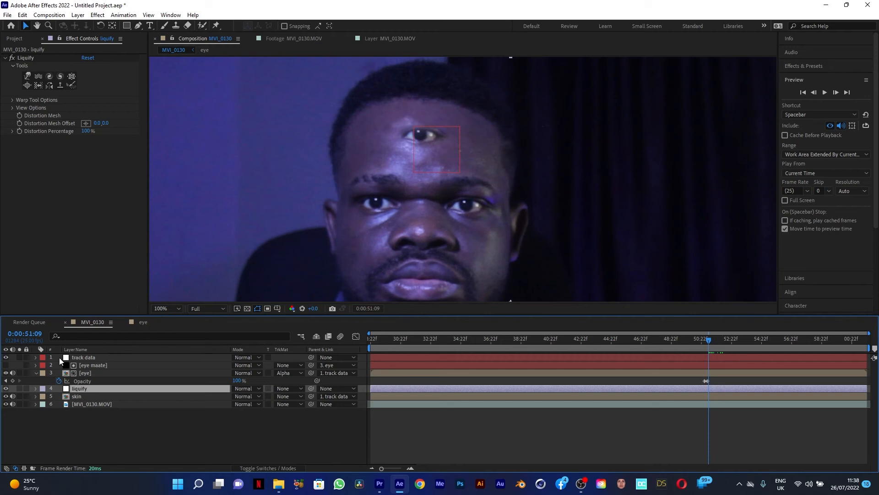
left_click(81, 358)
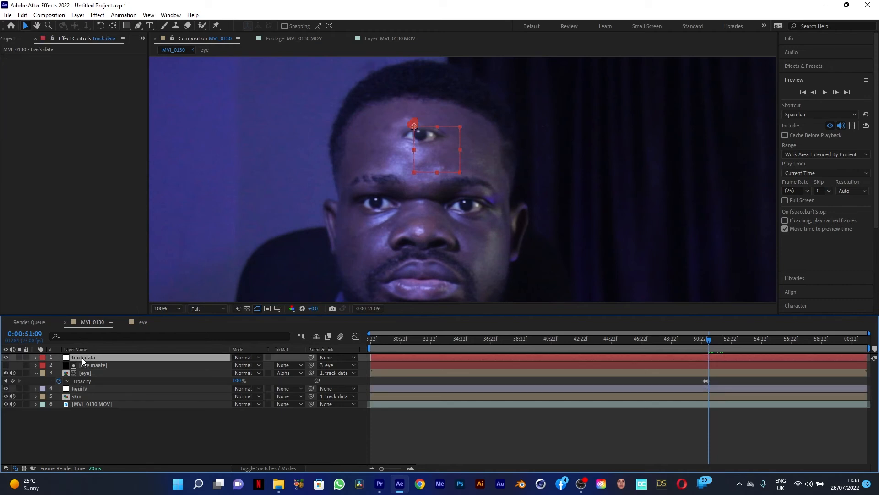
key("p")
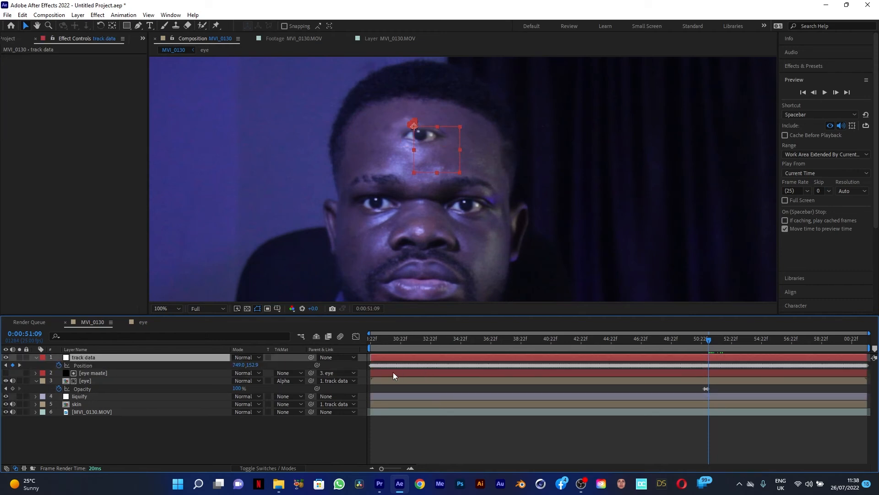
left_click(102, 395)
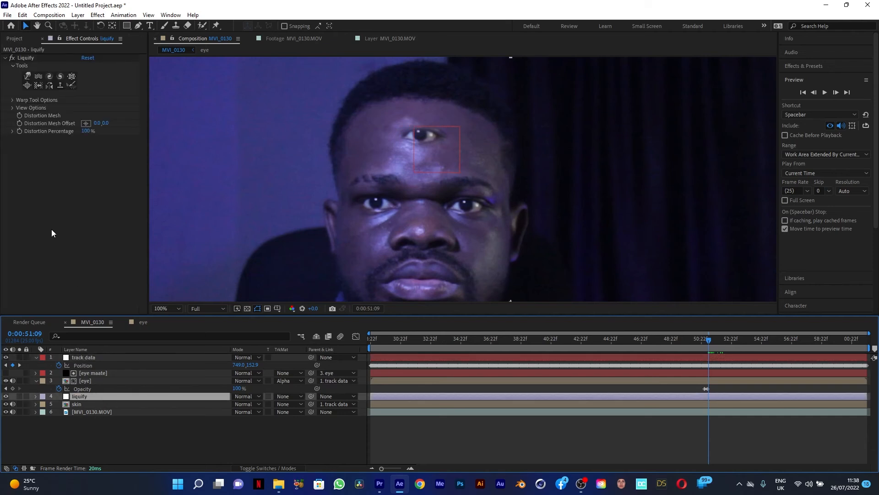
left_click(20, 123)
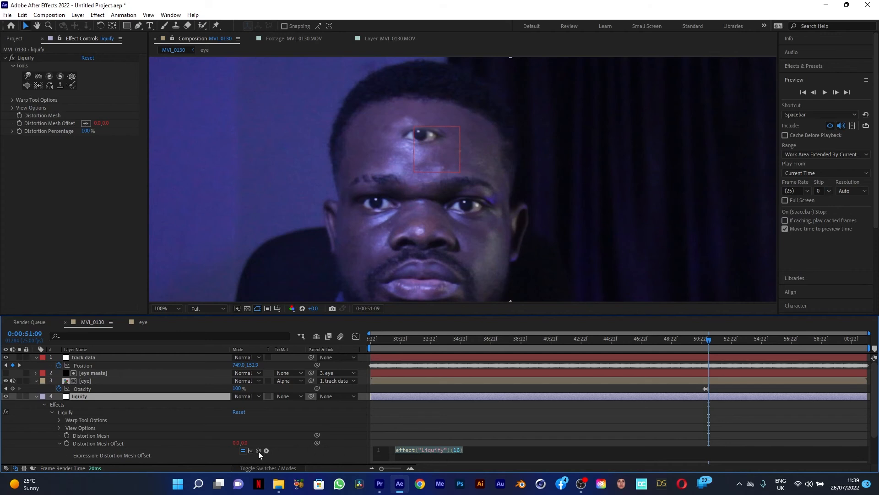
left_click_drag(259, 451, 127, 364)
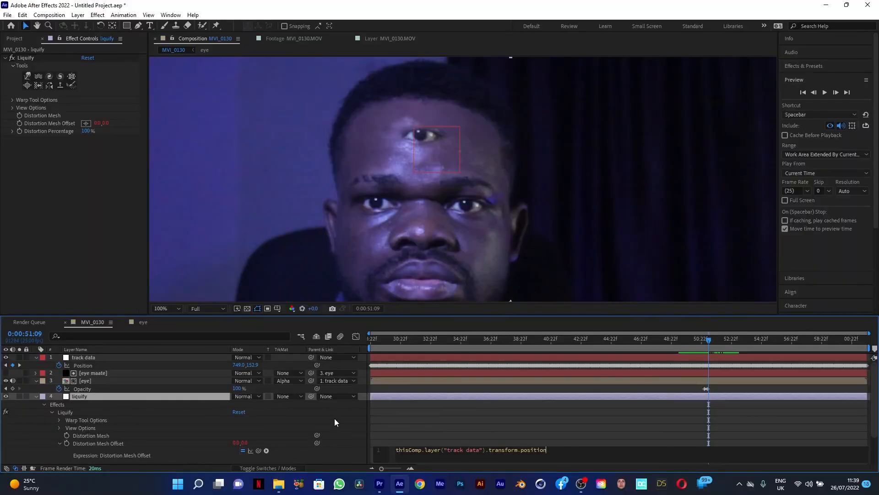
left_click(335, 418)
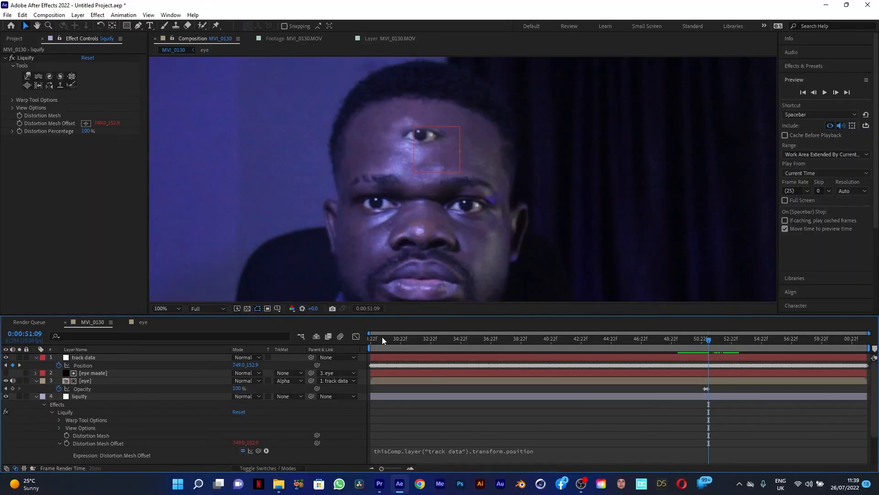
At 0:00:51:07, push the forehead skin above the third eye with Liquify's Warp tool
left_click_drag(372, 338, 707, 354)
left_click(27, 76)
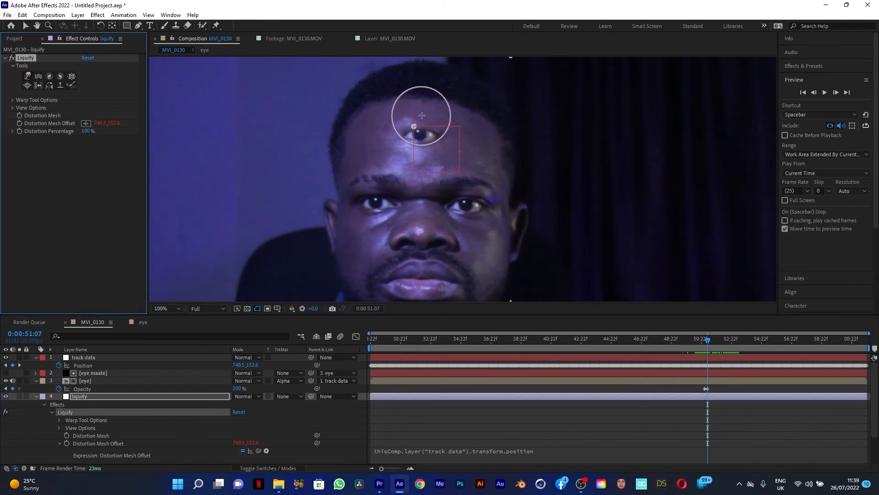
mouse_move(423, 106)
left_mouse_down()
mouse_move(427, 101)
mouse_move(395, 98)
mouse_move(439, 95)
mouse_move(438, 102)
mouse_move(391, 97)
mouse_move(444, 99)
left_mouse_up()
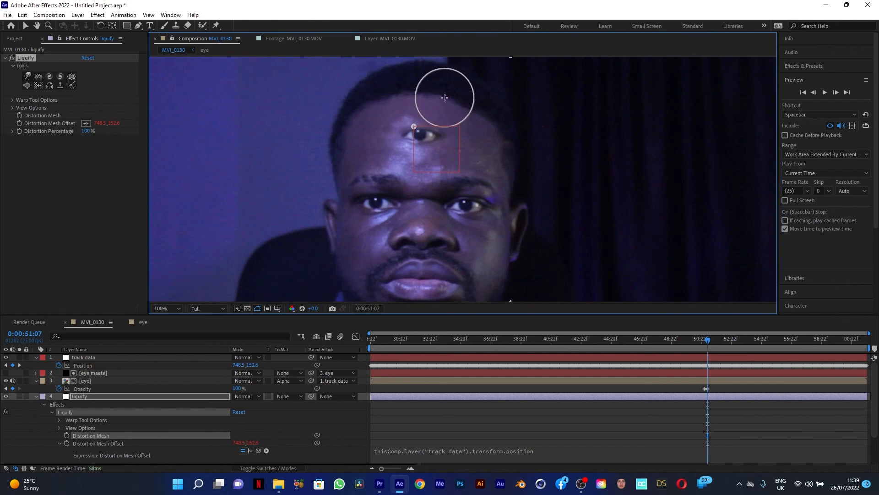
Keyframe Liquify's Distortion Percentage at 100% at 0:00:51:07 and 0% at 0:00:51:02, and preview the result
left_click(20, 134)
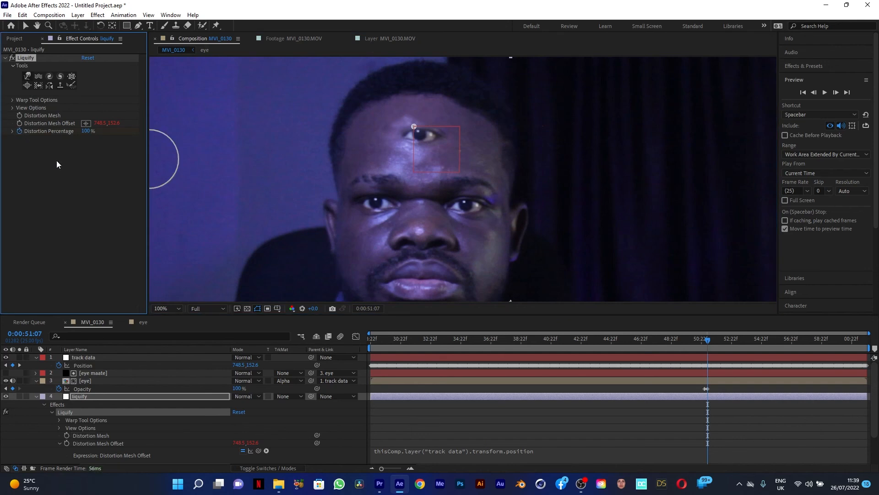
left_click_drag(708, 341, 705, 341)
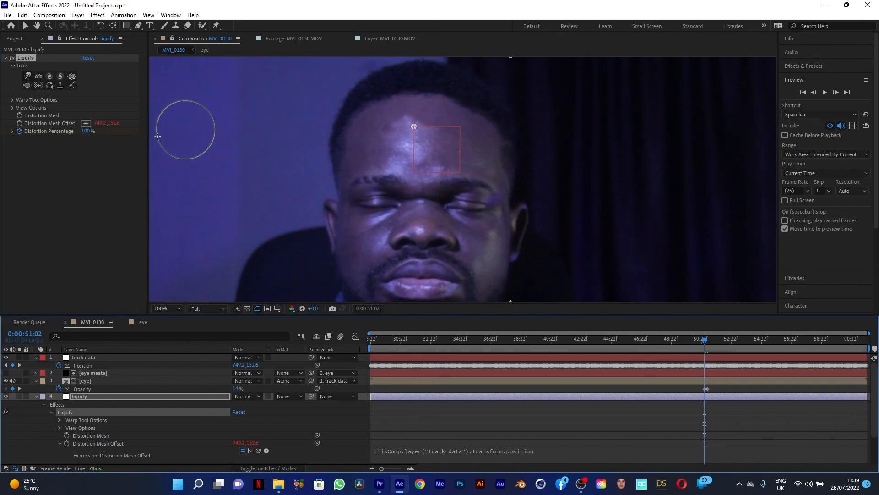
left_click_drag(89, 134, 29, 133)
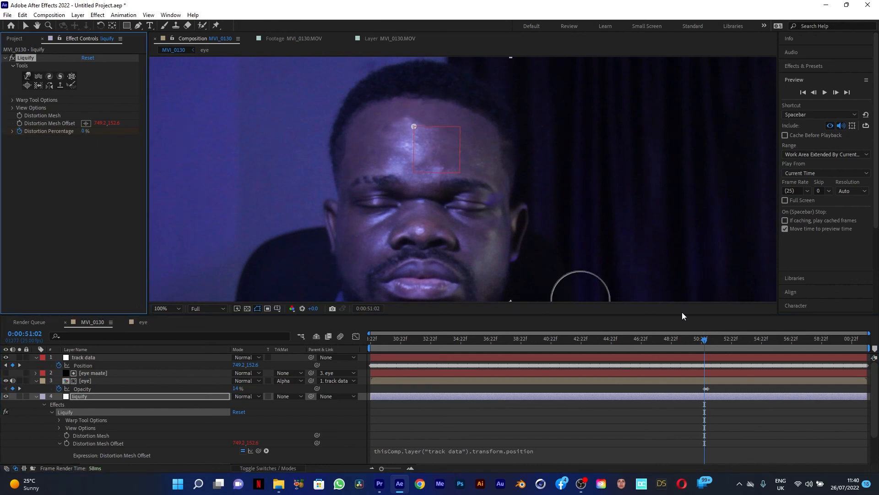
left_click_drag(705, 342, 710, 344)
key("space")
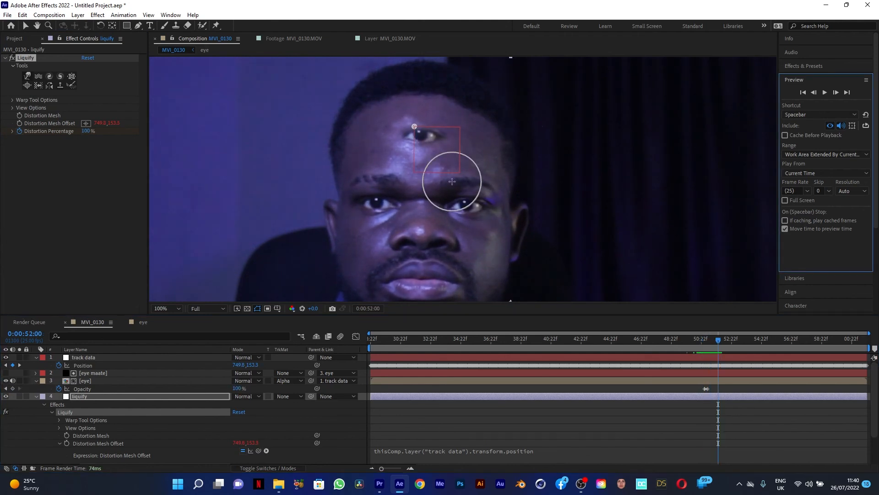